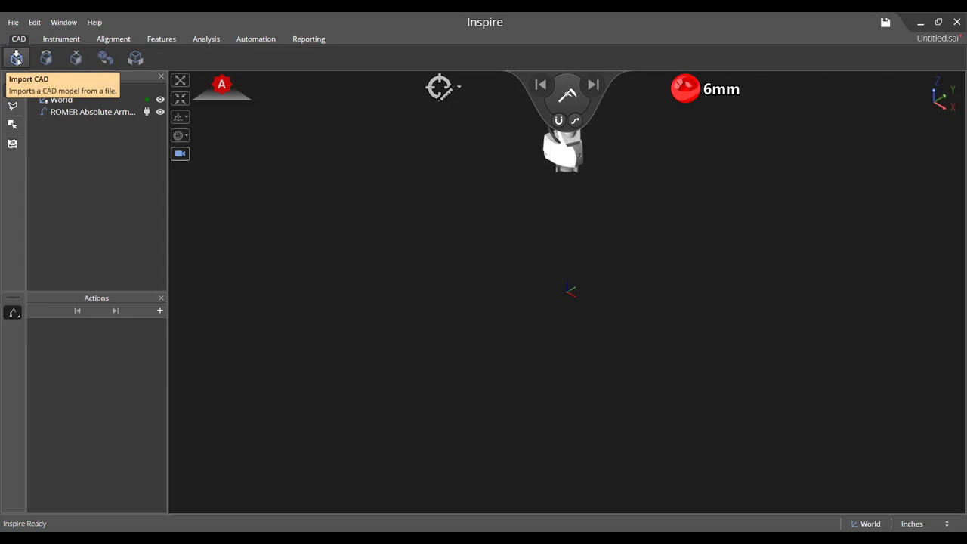
# - Finish importing NewHexBlock.SLDPRT into the scene and bring up the Alignment tools
pyautogui.click(16, 59)
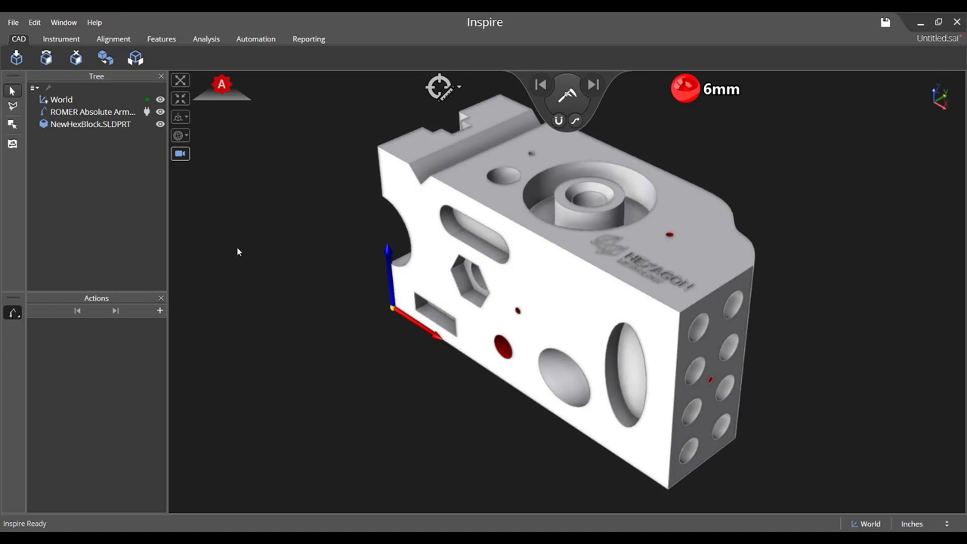
pyautogui.click(120, 42)
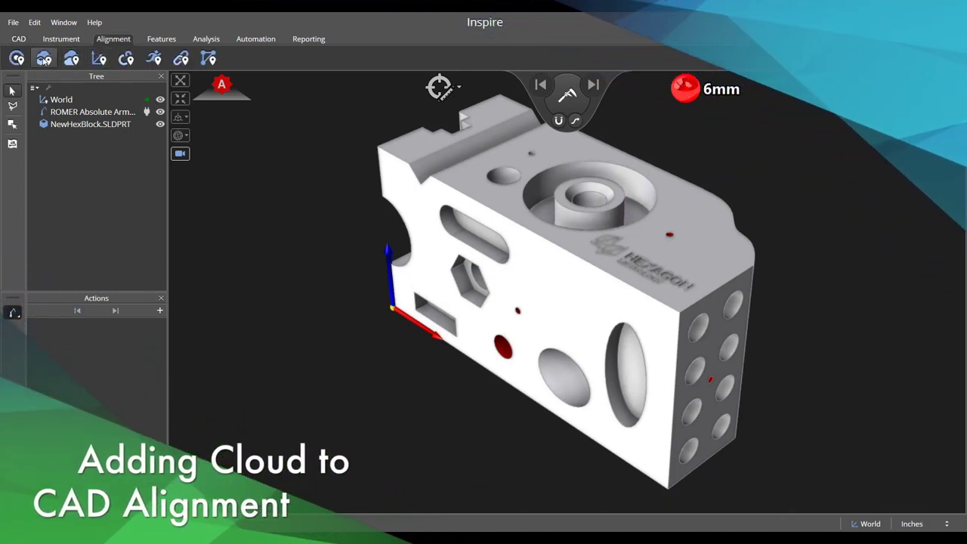
# - Run Cloud to CAD Alignment to fit Cloud1 to NewHexBlock.SLDPRT, reaching RMS 0.005
pyautogui.click(72, 59)
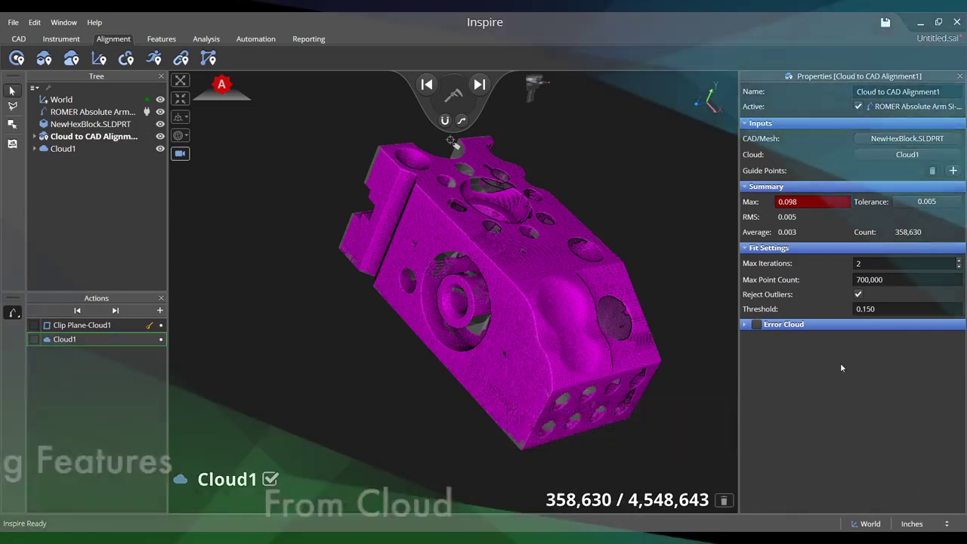
# - Extract Plane1, Circle1, Plane2 and Sphere1 from the CAD top face, side face and spherical hole
pyautogui.click(161, 38)
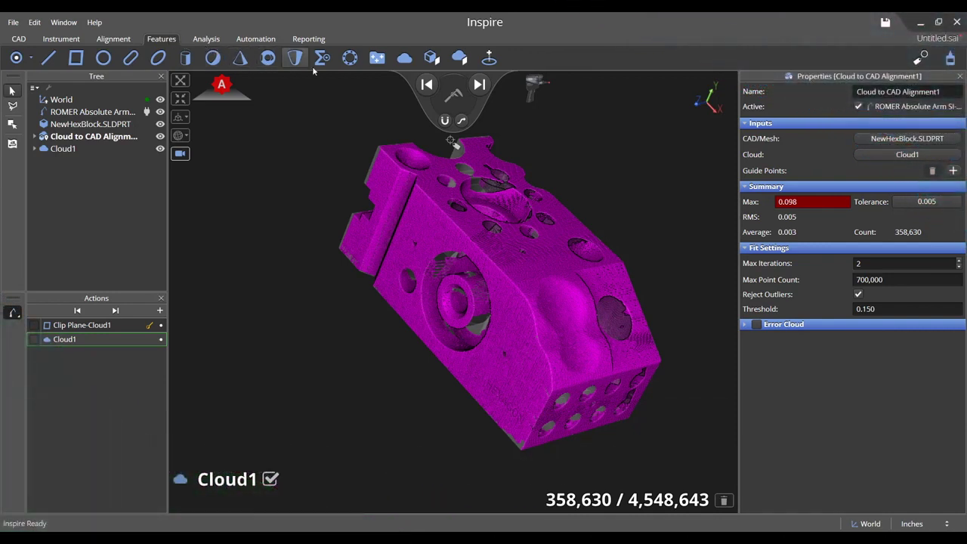
pyautogui.click(433, 64)
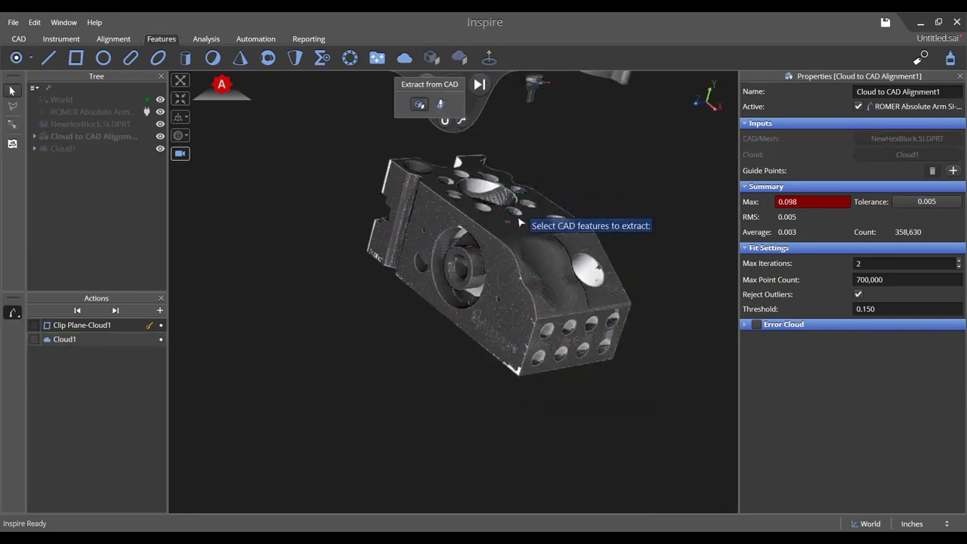
pyautogui.scroll(3, 522, 283)
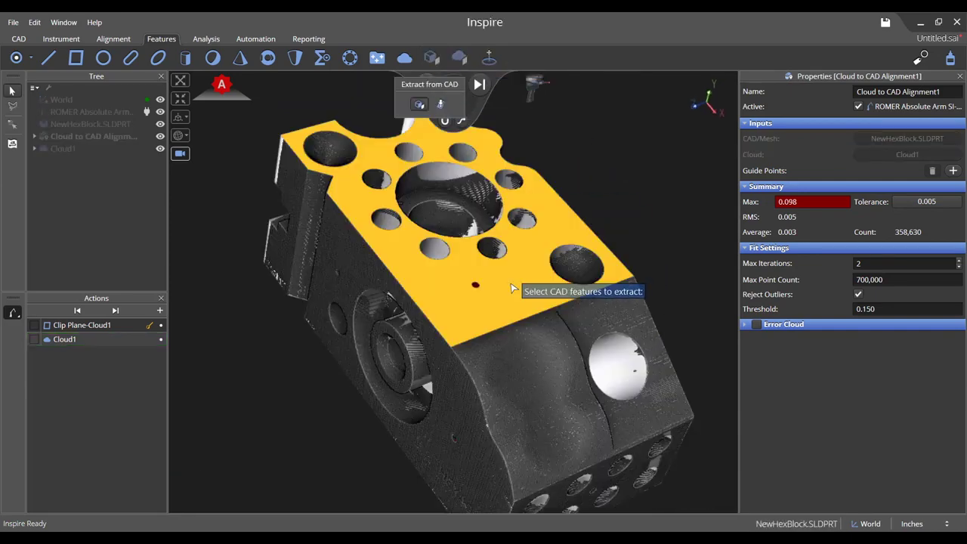
pyautogui.click(511, 288)
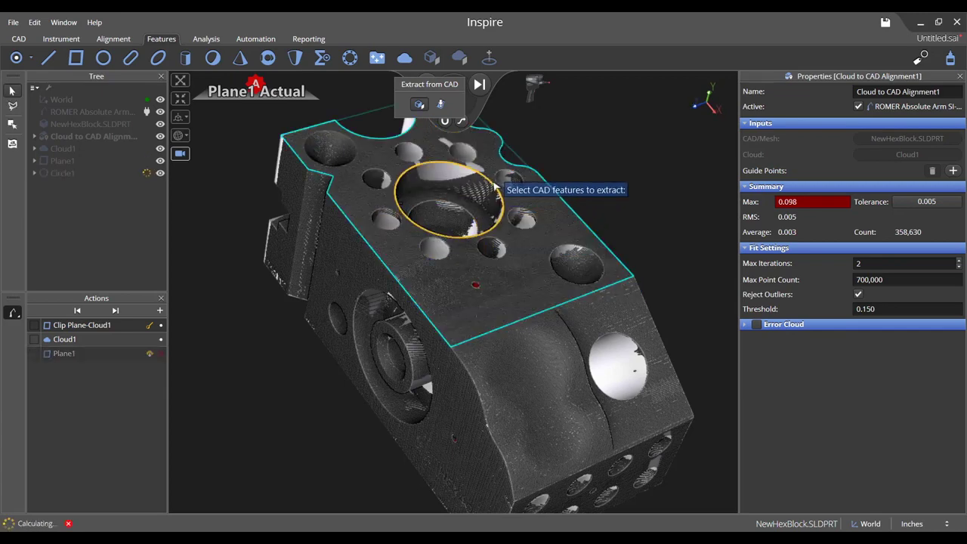
pyautogui.click(450, 333)
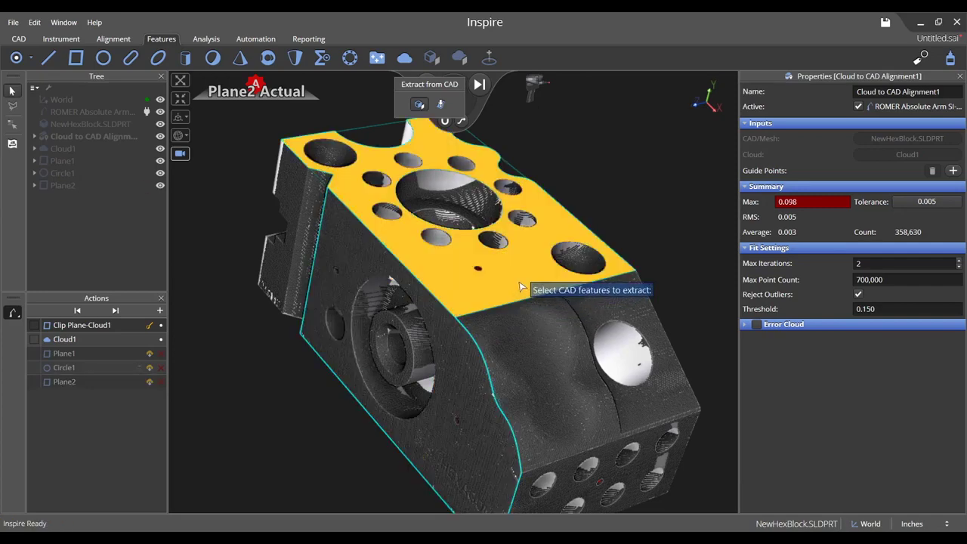
pyautogui.click(569, 257)
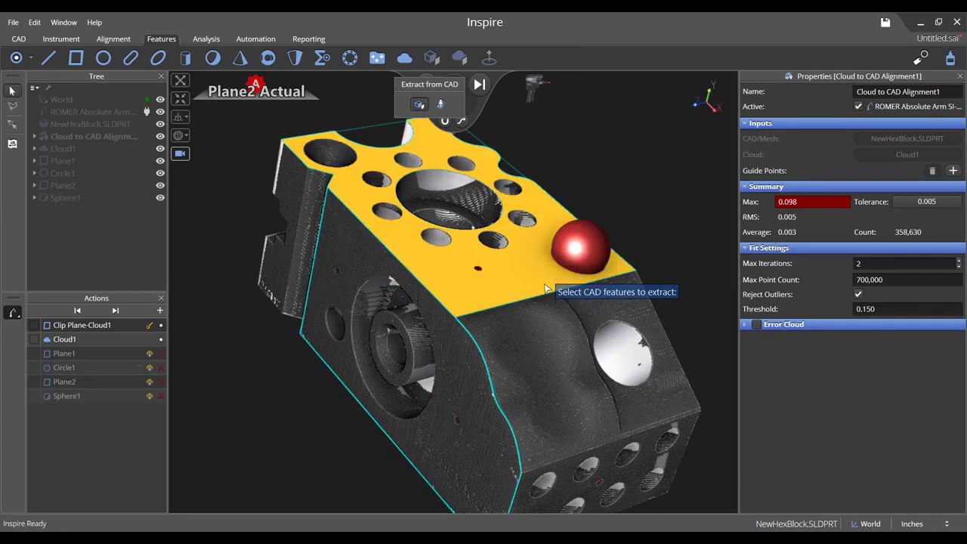
pyautogui.press('Escape')
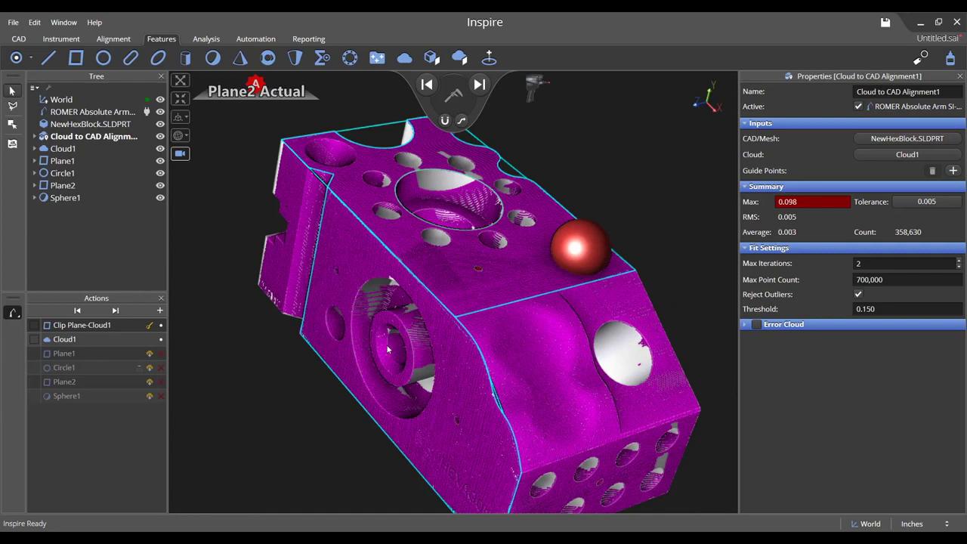
# - Create deviation callouts for Plane1, Circle1, Plane2 and Sphere1 by picking them in the Tree
pyautogui.click(310, 39)
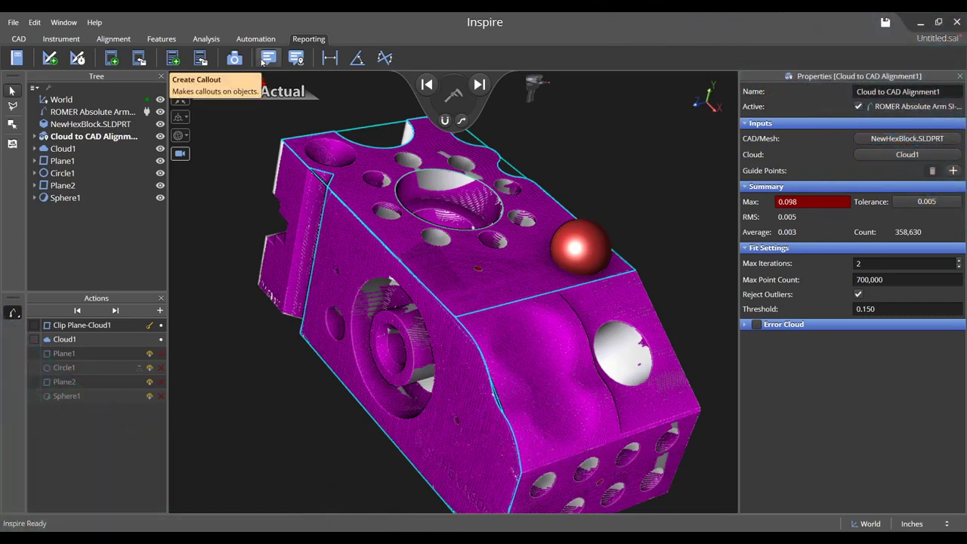
pyautogui.click(263, 62)
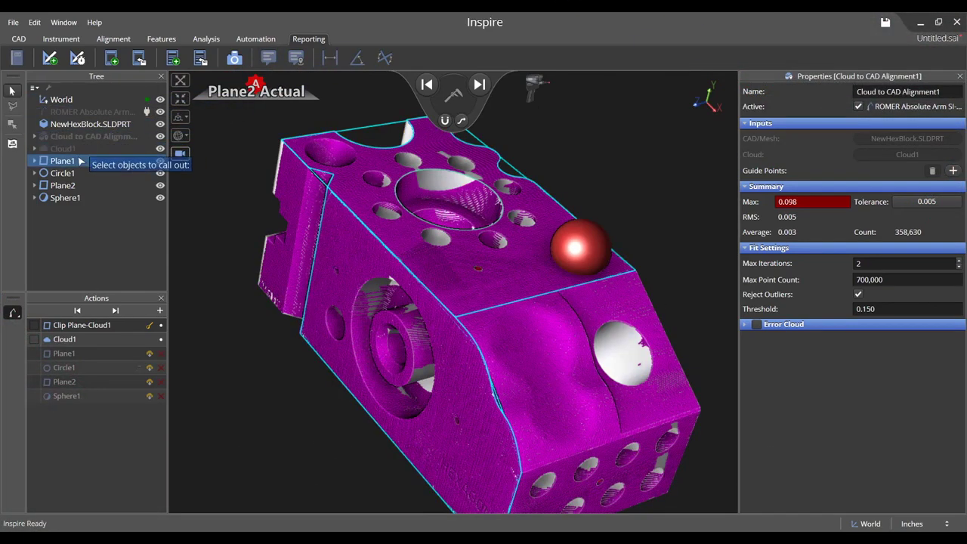
pyautogui.click(79, 162)
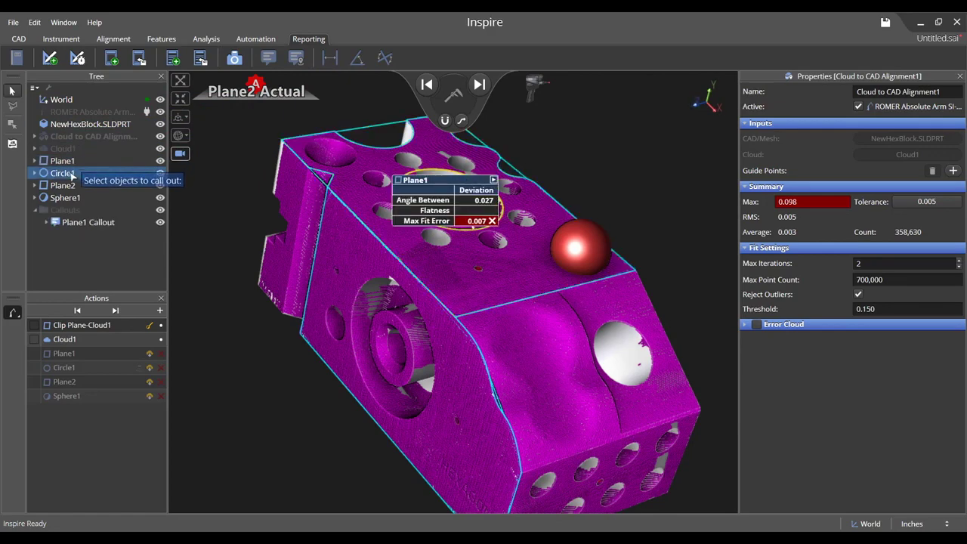
pyautogui.click(74, 174)
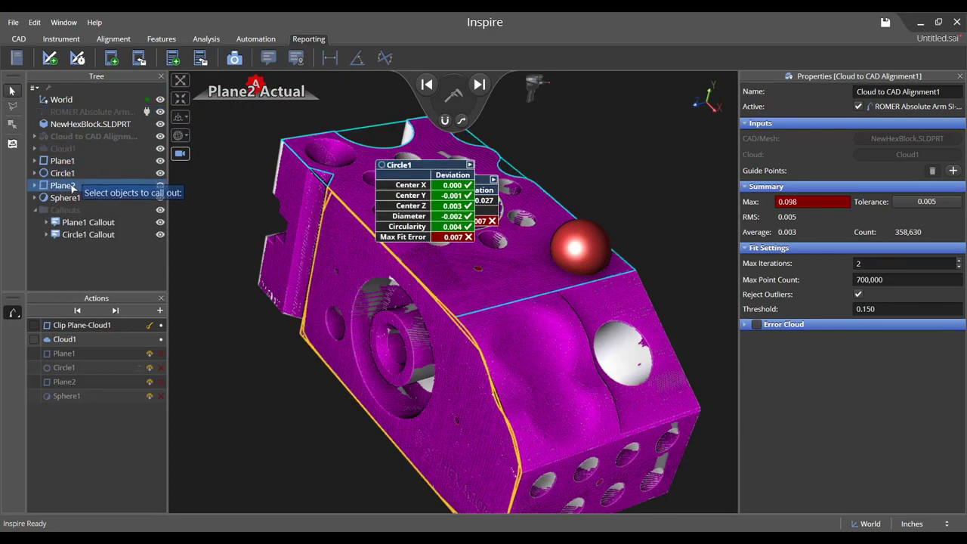
pyautogui.click(73, 186)
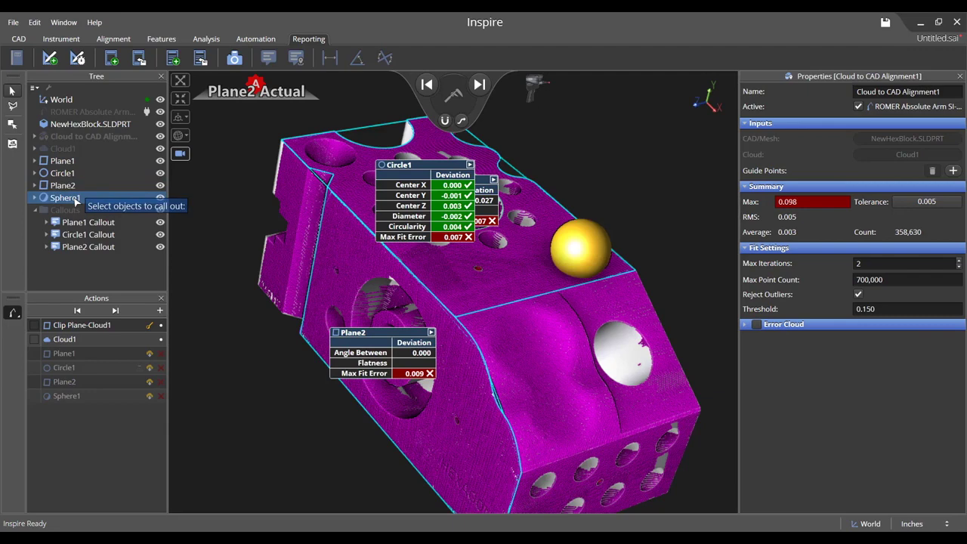
pyautogui.click(67, 198)
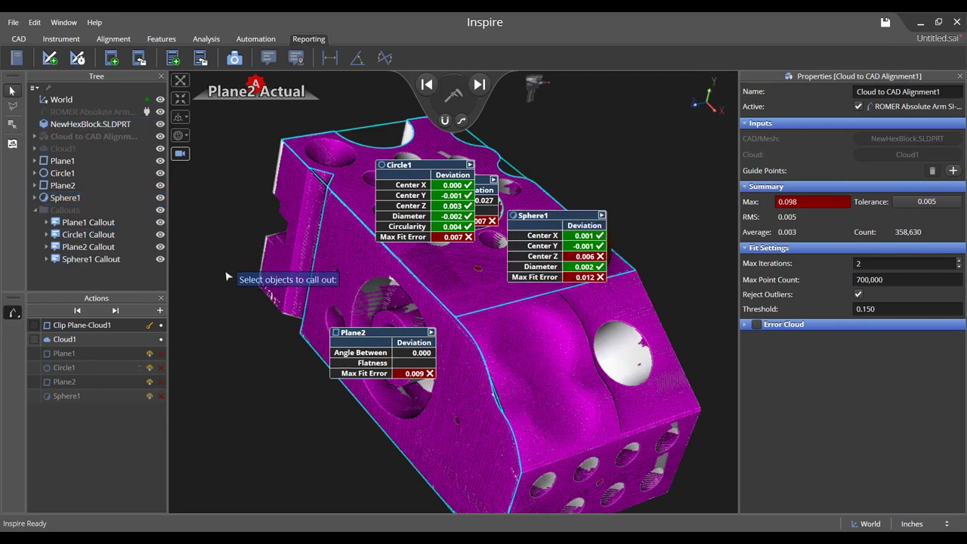
pyautogui.press('Escape')
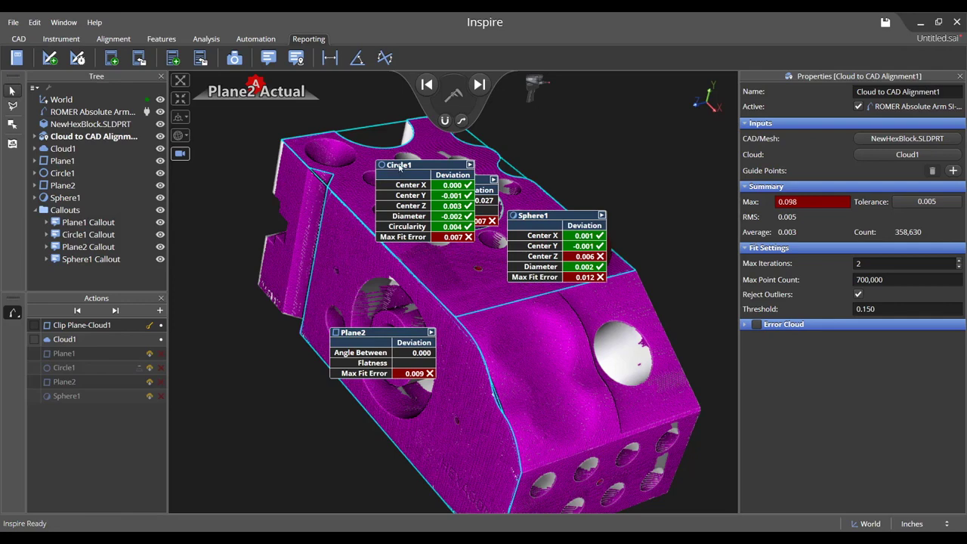
# - Move the Circle1 callout clear of Plane1 and try its nominal/actual and collapsed displays
pyautogui.moveTo(399, 166); pyautogui.dragTo(266, 133)
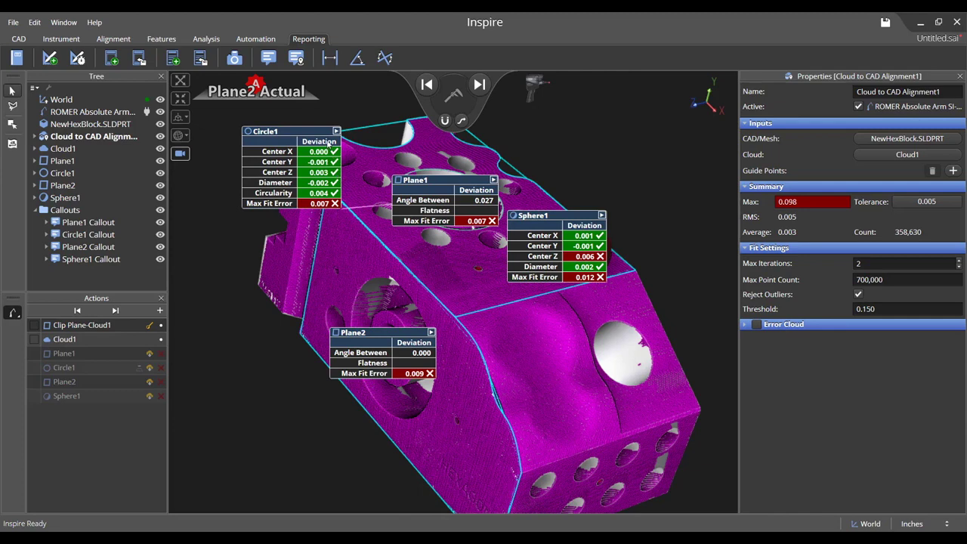
pyautogui.moveTo(313, 131); pyautogui.dragTo(291, 121)
pyautogui.click(296, 115)
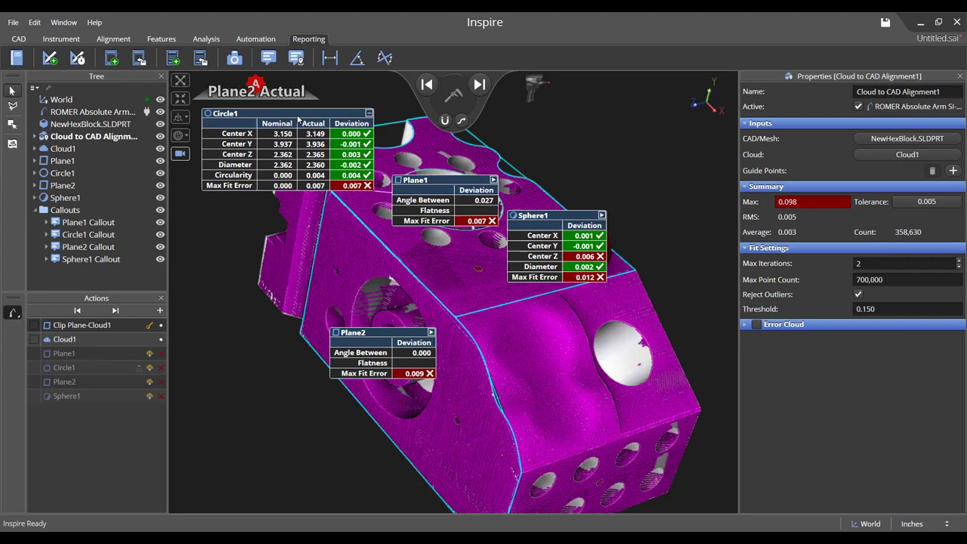
pyautogui.click(370, 113)
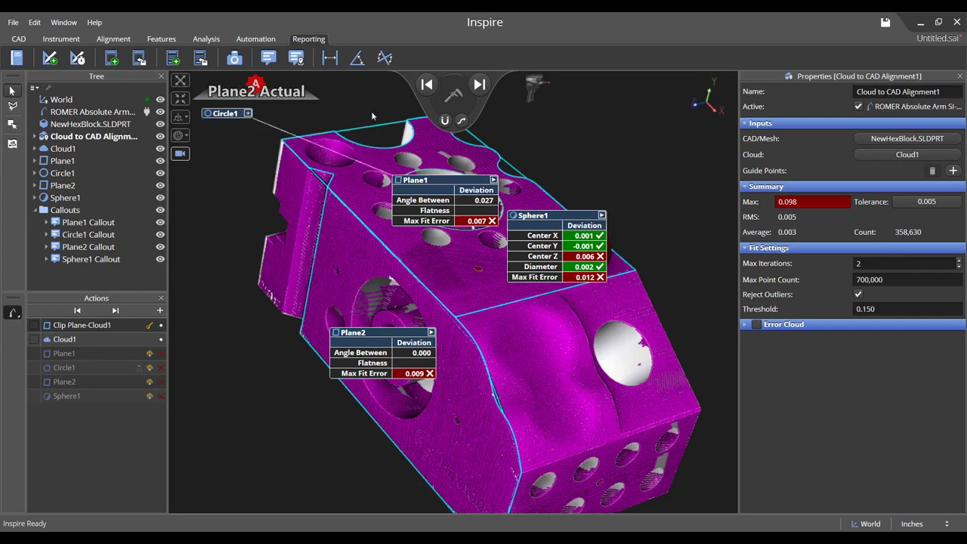
pyautogui.click(248, 113)
pyautogui.moveTo(247, 117); pyautogui.dragTo(374, 177)
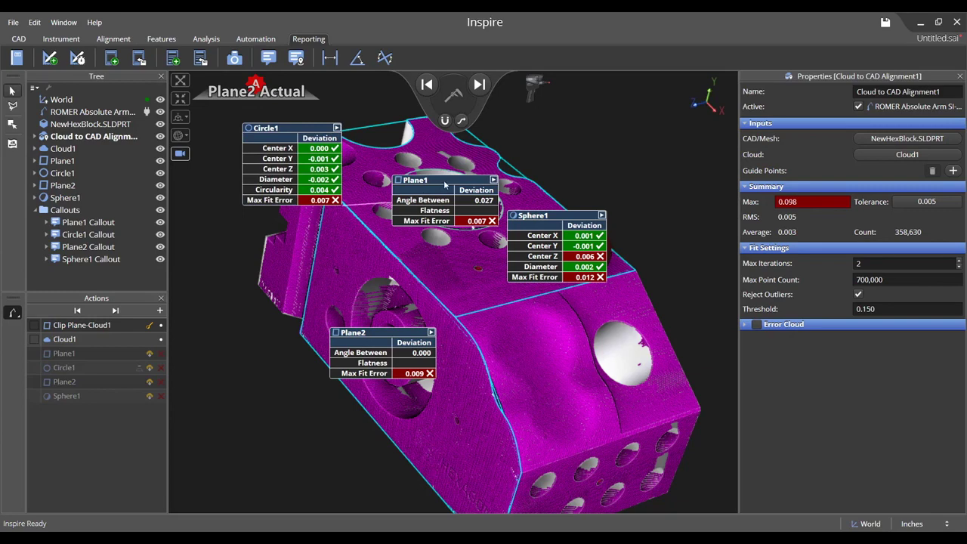
# - Reposition the Plane1, Sphere1 and Plane2 callouts, then hide the whole Callouts group
pyautogui.moveTo(452, 179); pyautogui.dragTo(566, 127)
pyautogui.moveTo(583, 218); pyautogui.dragTo(668, 322)
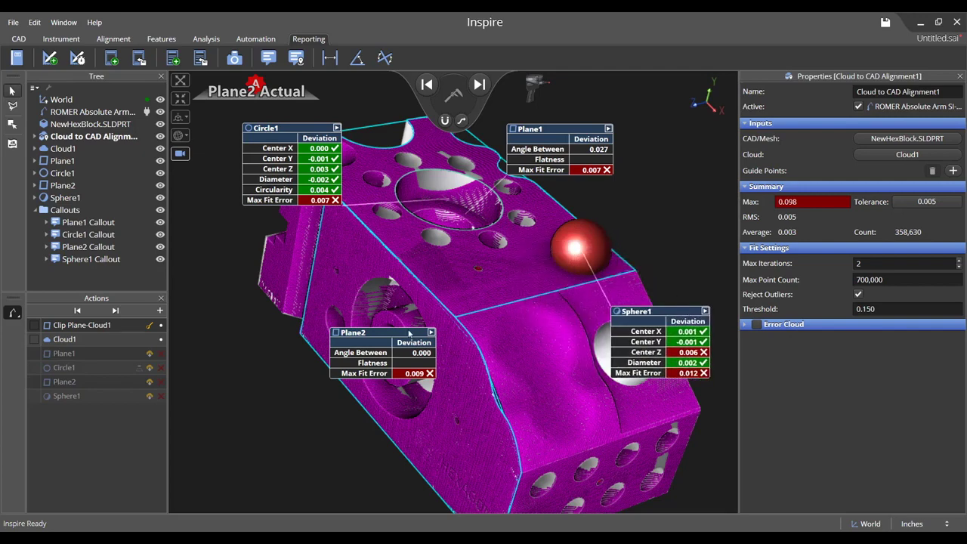
pyautogui.moveTo(409, 332); pyautogui.dragTo(338, 392)
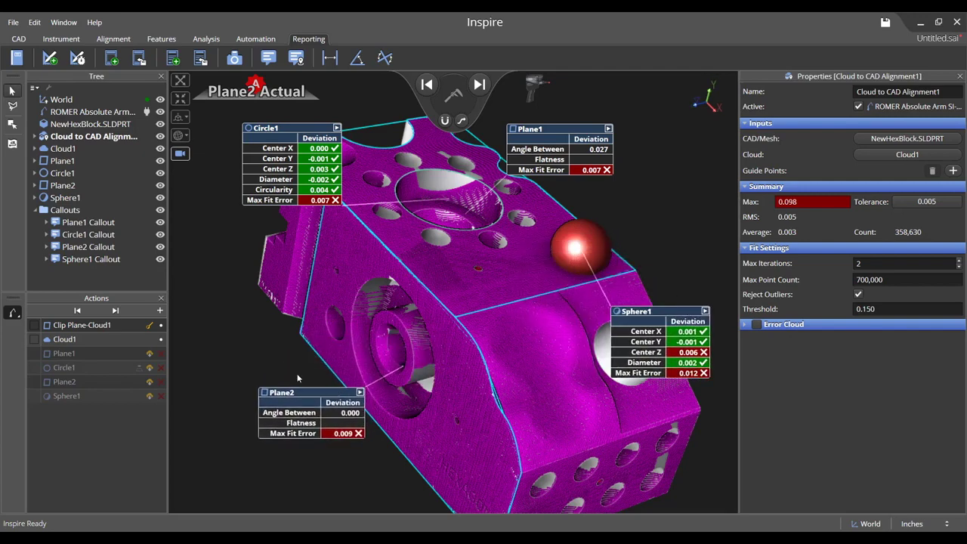
pyautogui.click(160, 210)
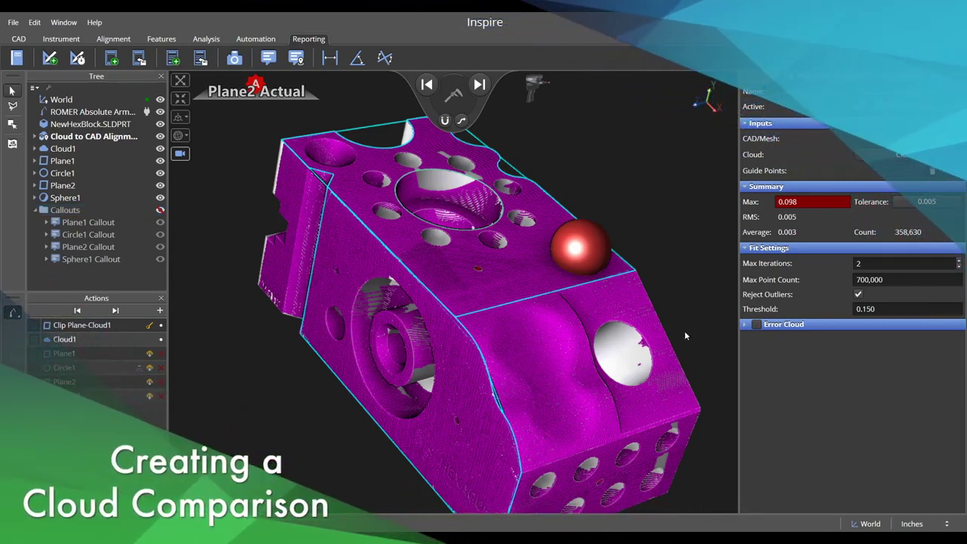
# - Turn on the error cloud and tighten Cloud to CAD Alignment1's tolerance to 0.002
pyautogui.click(758, 325)
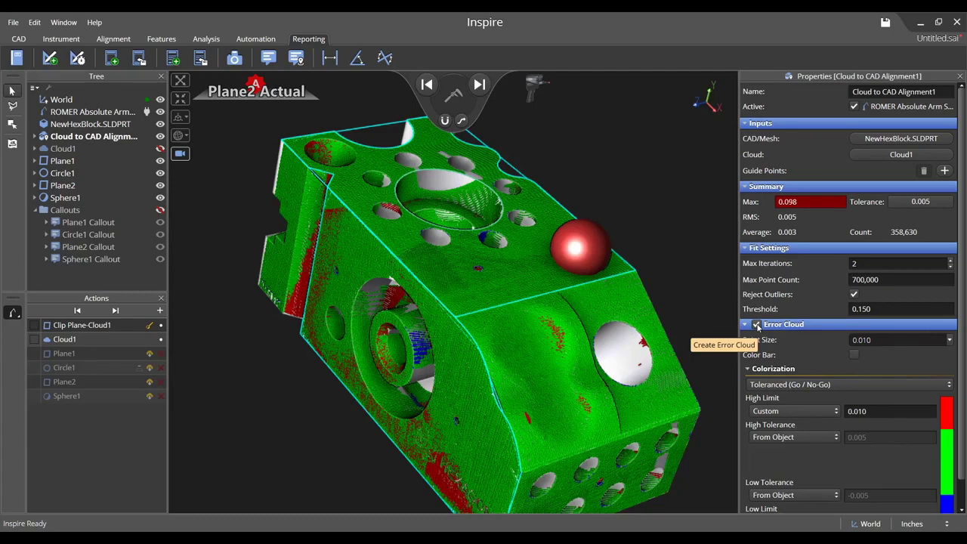
pyautogui.click(899, 202)
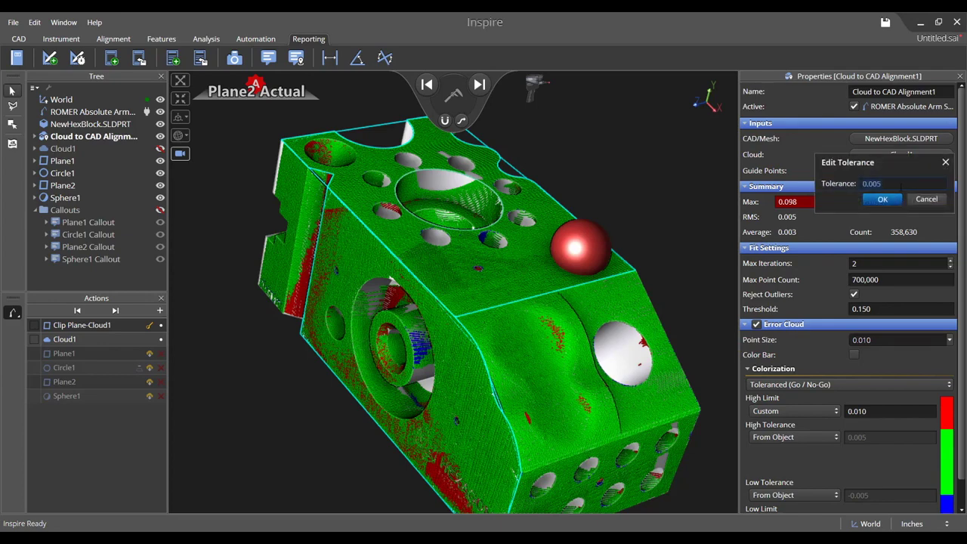
pyautogui.write('.002')
pyautogui.press('Return')
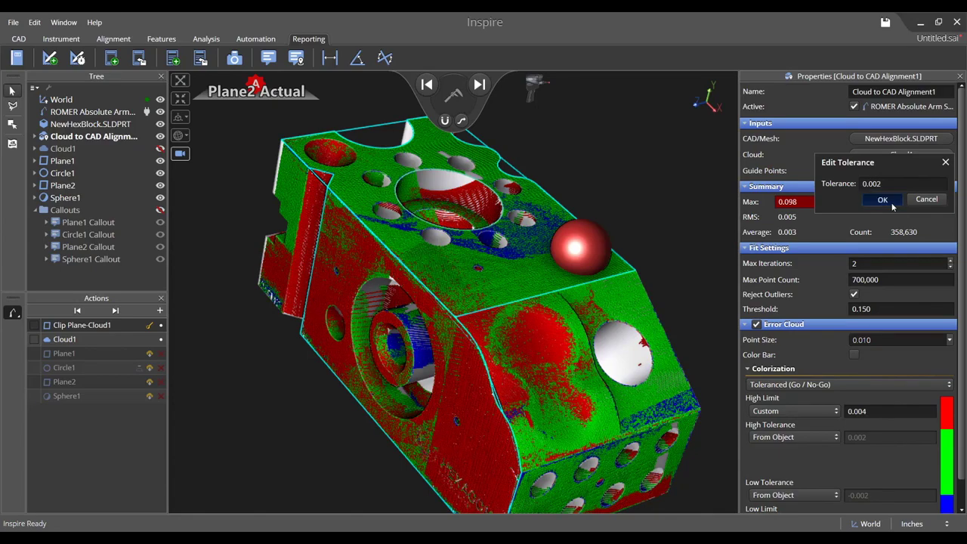
pyautogui.click(883, 199)
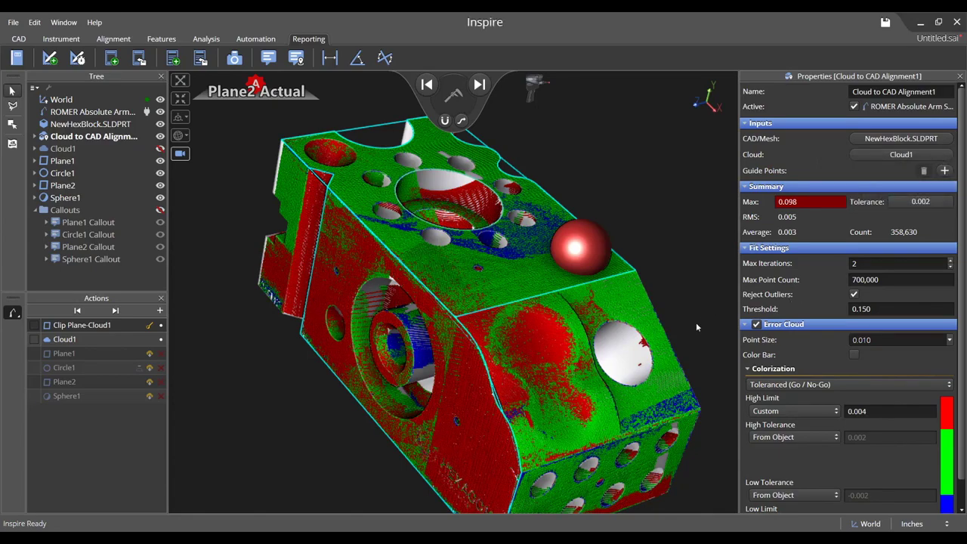
pyautogui.moveTo(696, 328); pyautogui.dragTo(676, 304, button='middle')
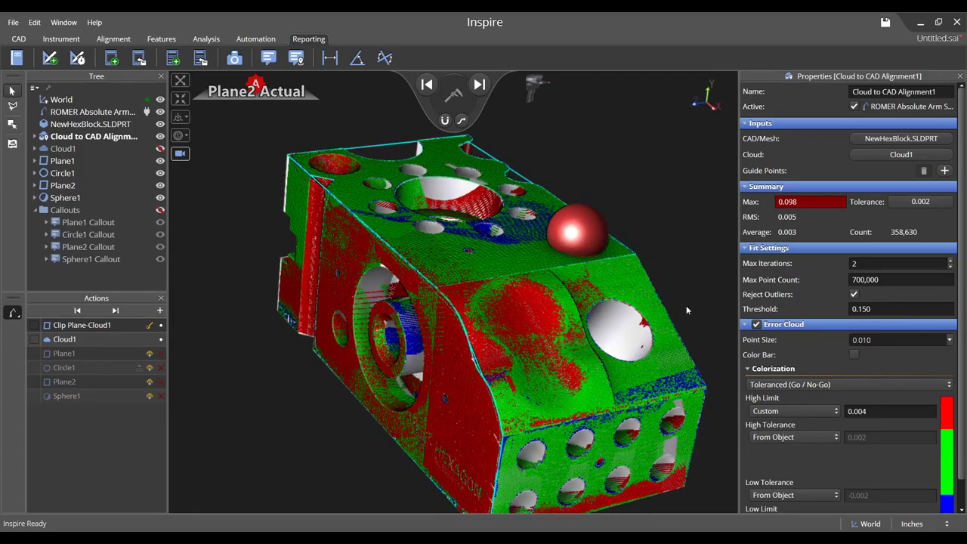
# - Switch the error cloud colorization to Discrete 16
pyautogui.scroll(-1, 891, 372)
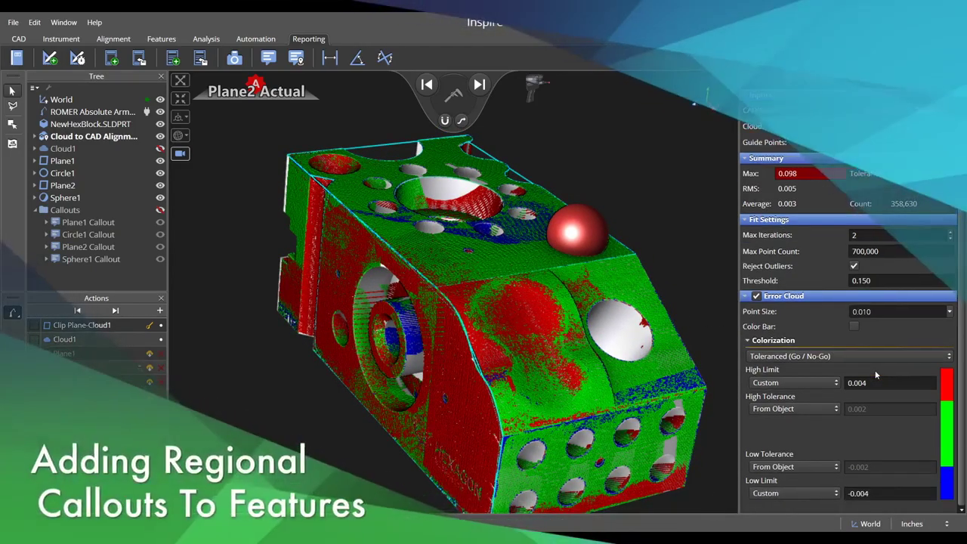
pyautogui.click(950, 355)
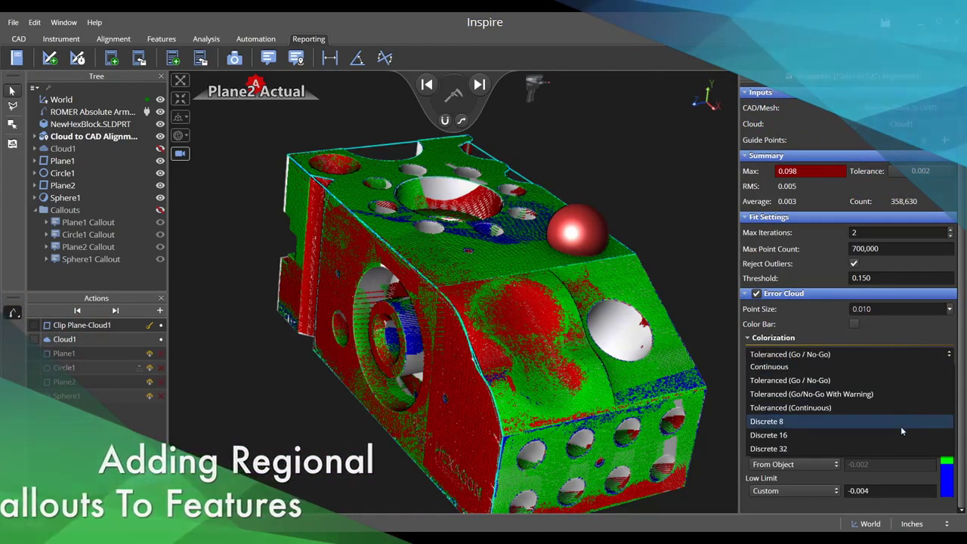
pyautogui.click(899, 435)
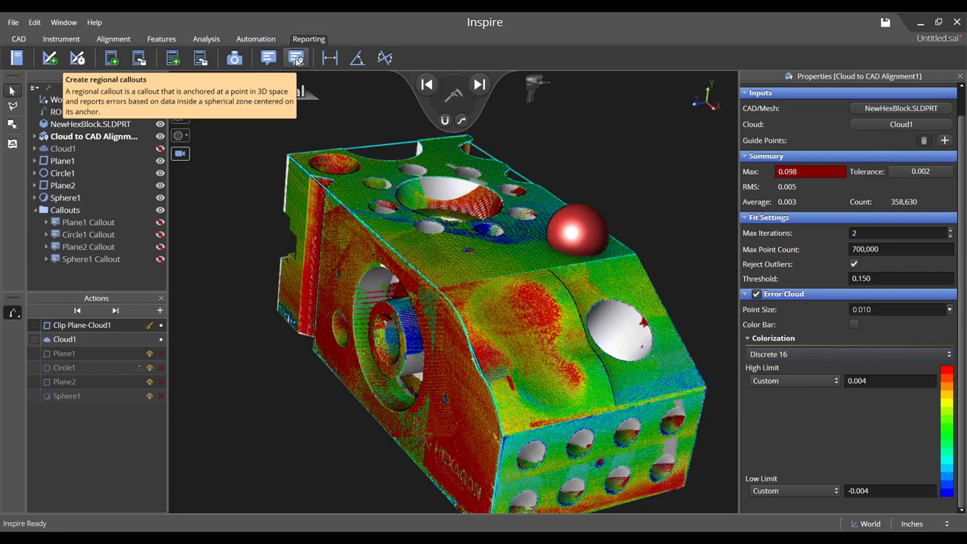
# - Place regional callouts on the top face, left side, beside the sphere and front face; expand the latter two
pyautogui.click(297, 60)
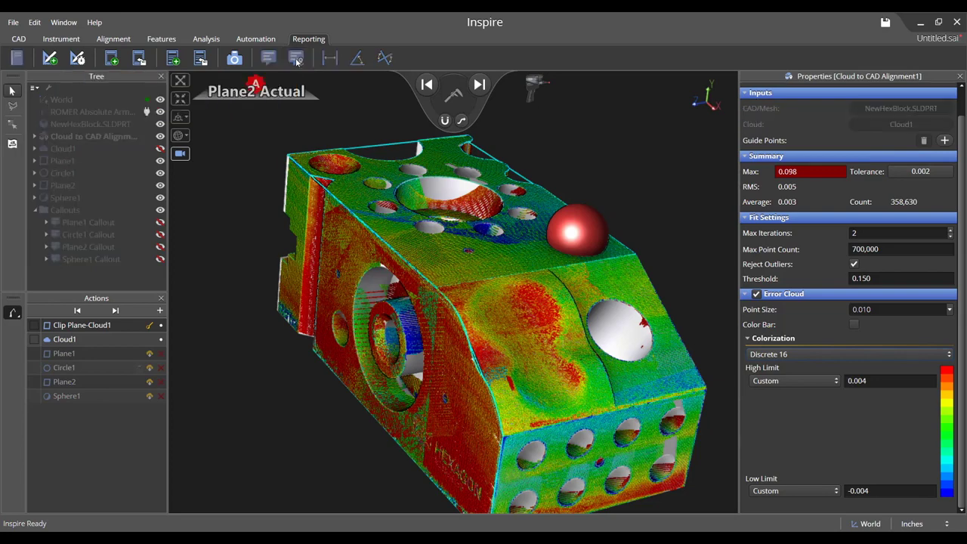
pyautogui.click(363, 198)
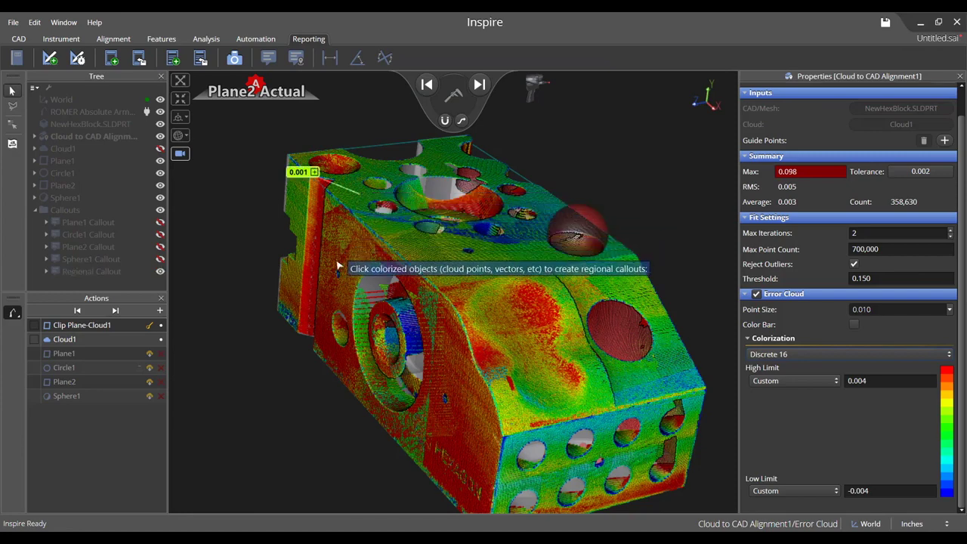
pyautogui.click(333, 289)
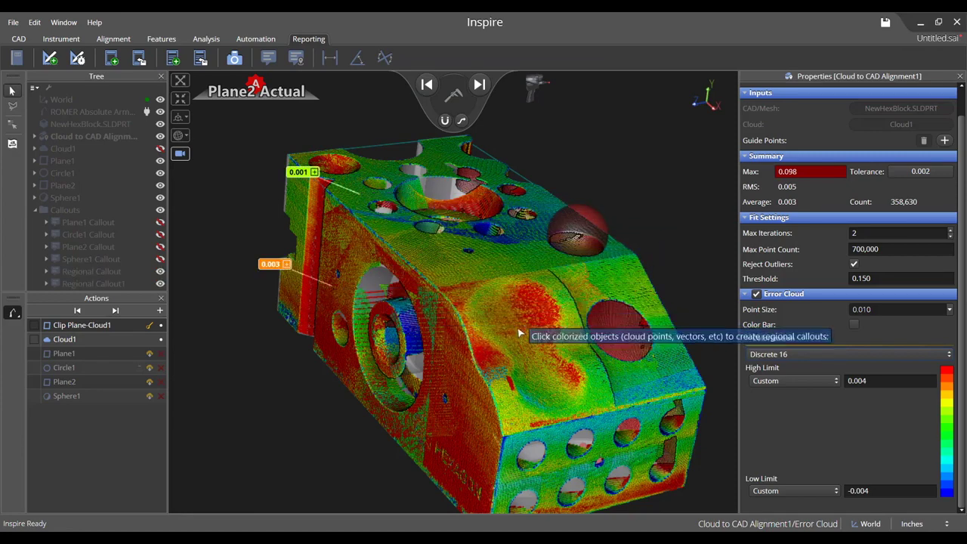
pyautogui.click(611, 280)
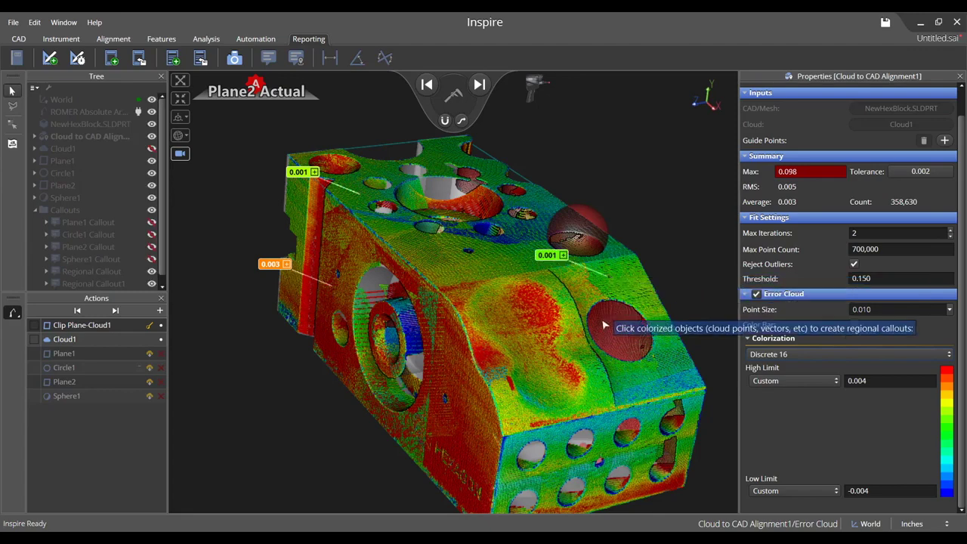
pyautogui.click(543, 395)
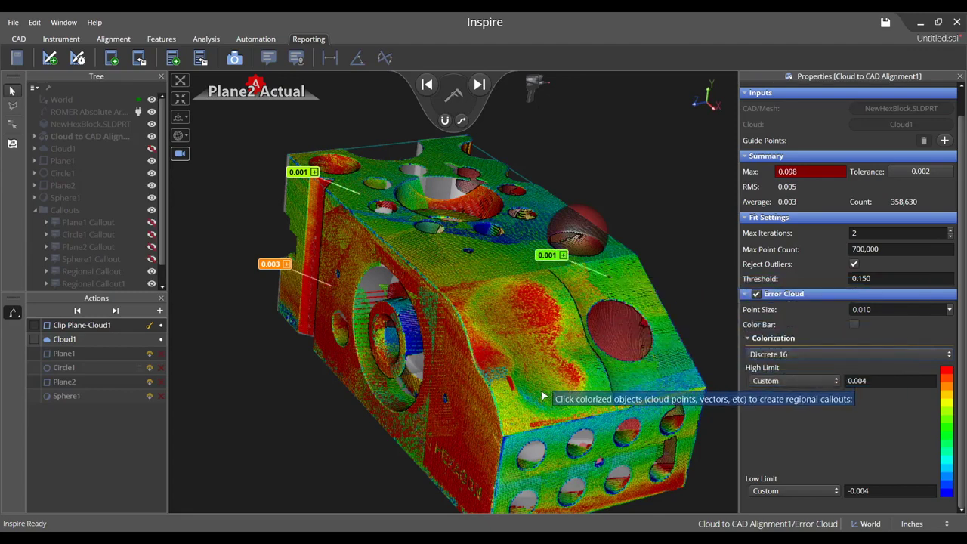
pyautogui.press('Escape')
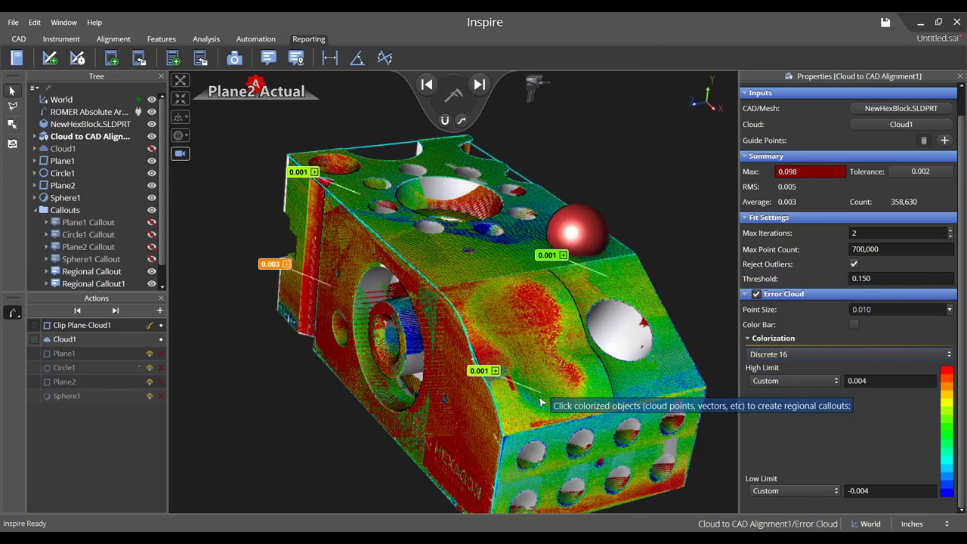
pyautogui.click(563, 255)
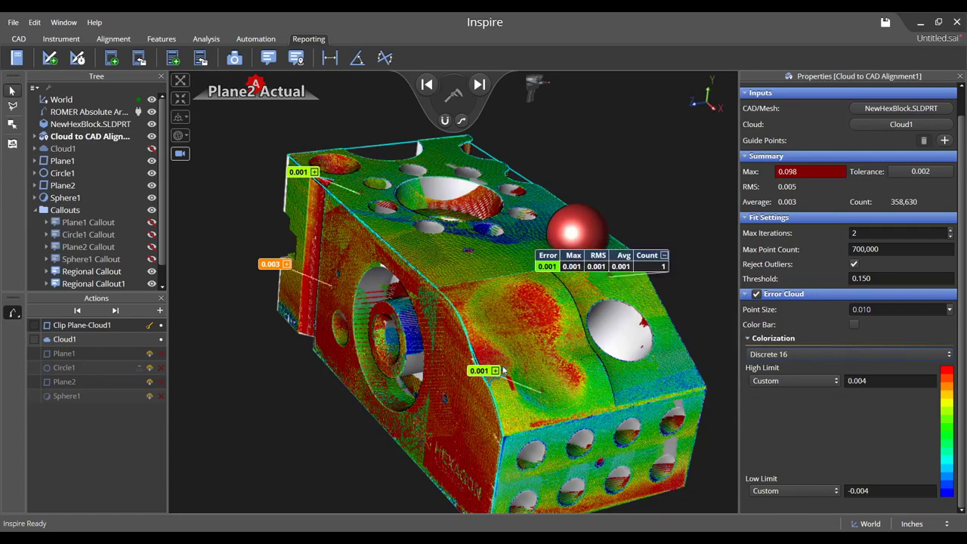
pyautogui.click(496, 372)
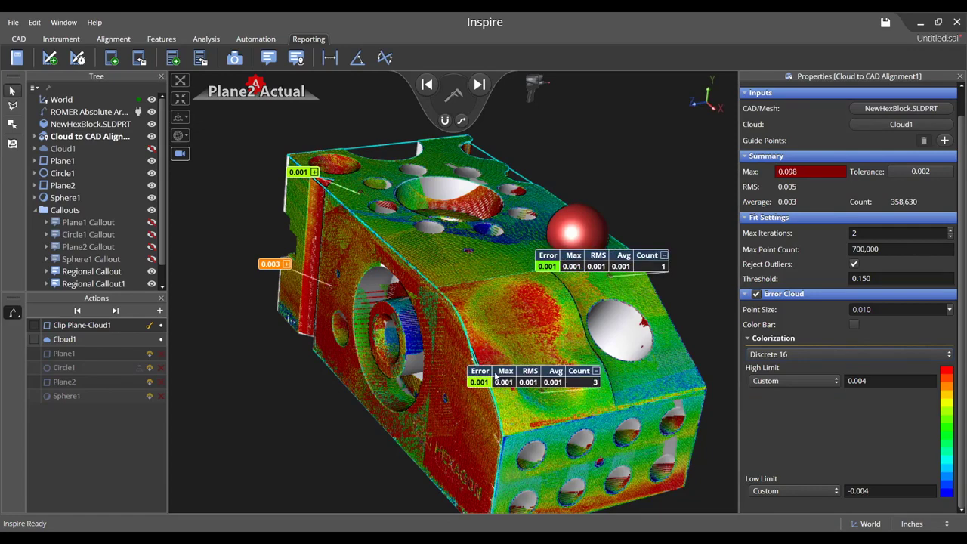
# - Expand the left-side and top-face callouts and drag all four error tables to clearer spots
pyautogui.click(288, 263)
pyautogui.click(315, 172)
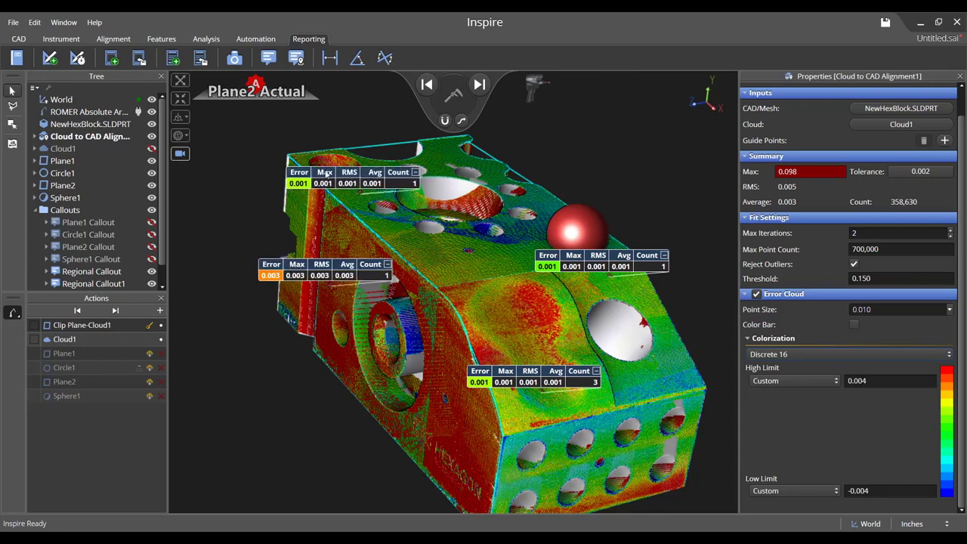
pyautogui.moveTo(328, 173); pyautogui.dragTo(269, 137)
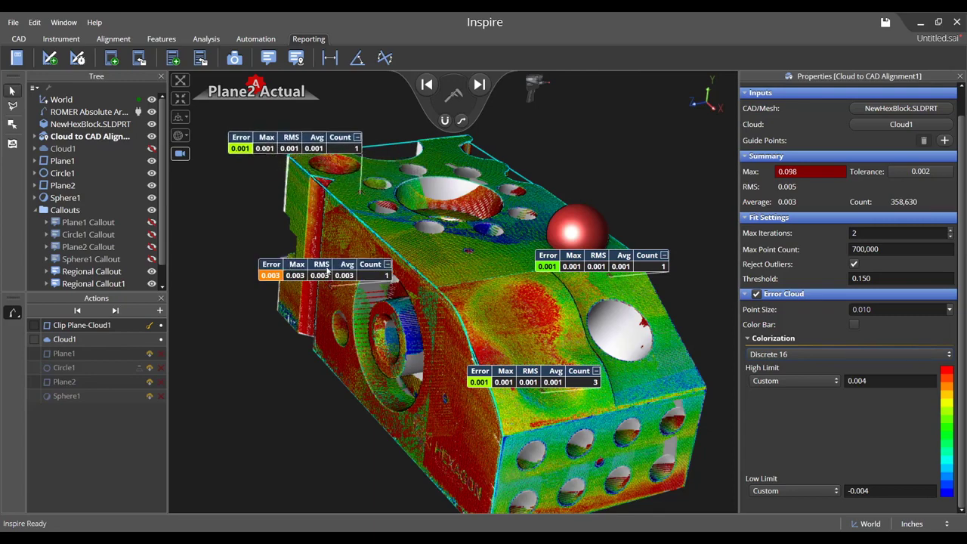
pyautogui.moveTo(331, 272); pyautogui.dragTo(280, 348)
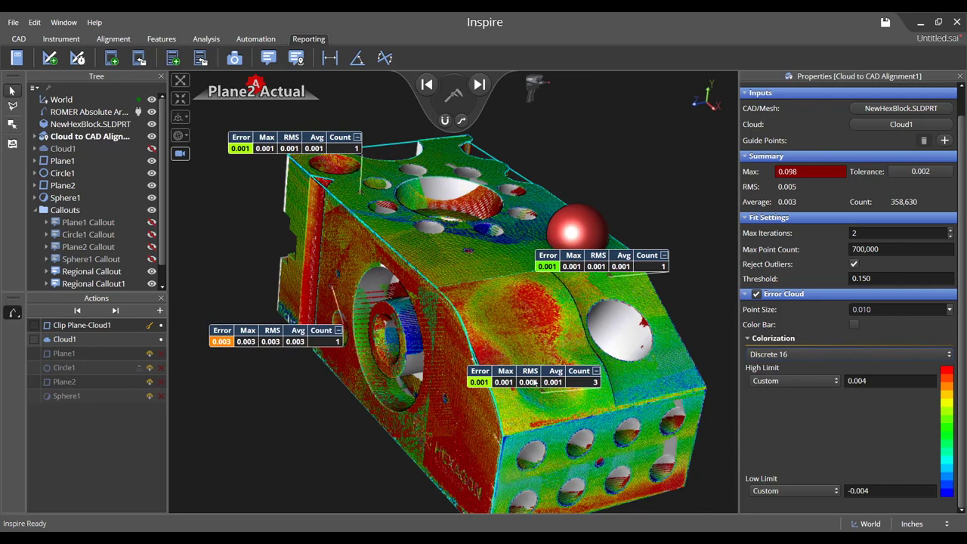
pyautogui.moveTo(533, 380); pyautogui.dragTo(546, 452)
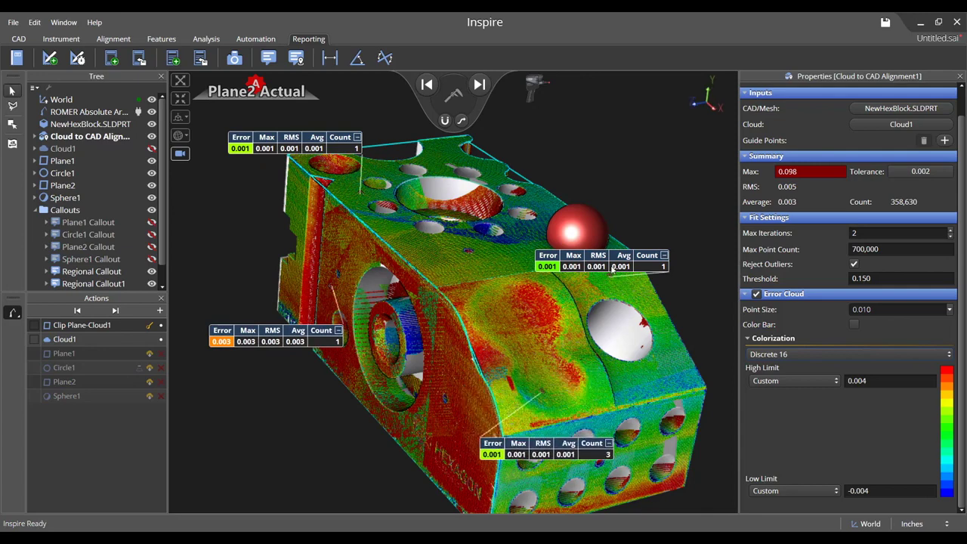
pyautogui.moveTo(624, 256); pyautogui.dragTo(655, 221)
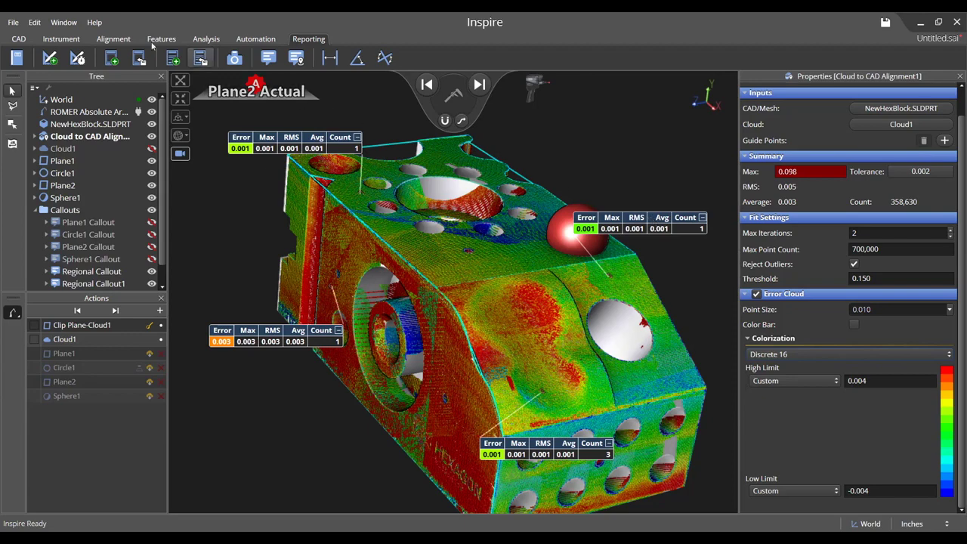
# - Create a QuickDrawing from the current view, accepting the portrait page settings
pyautogui.click(78, 58)
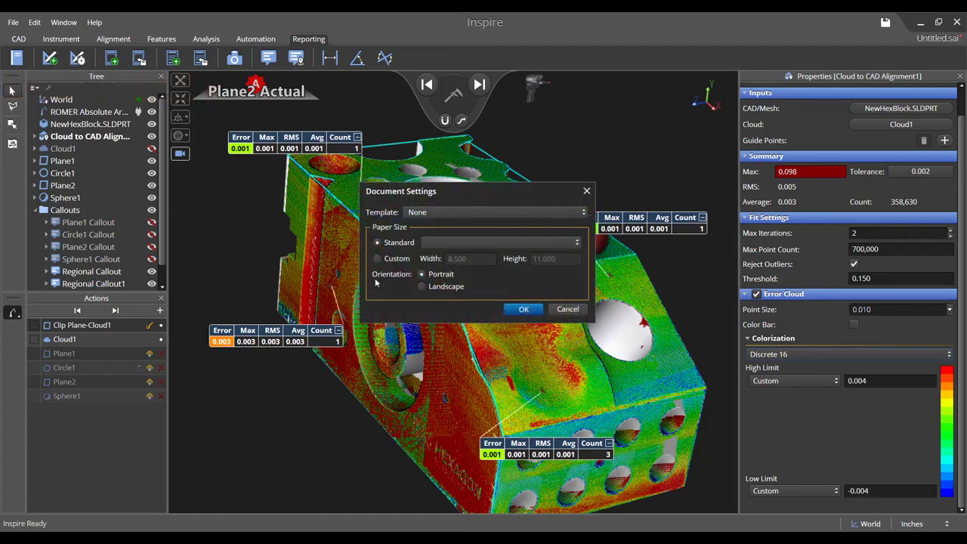
pyautogui.click(523, 310)
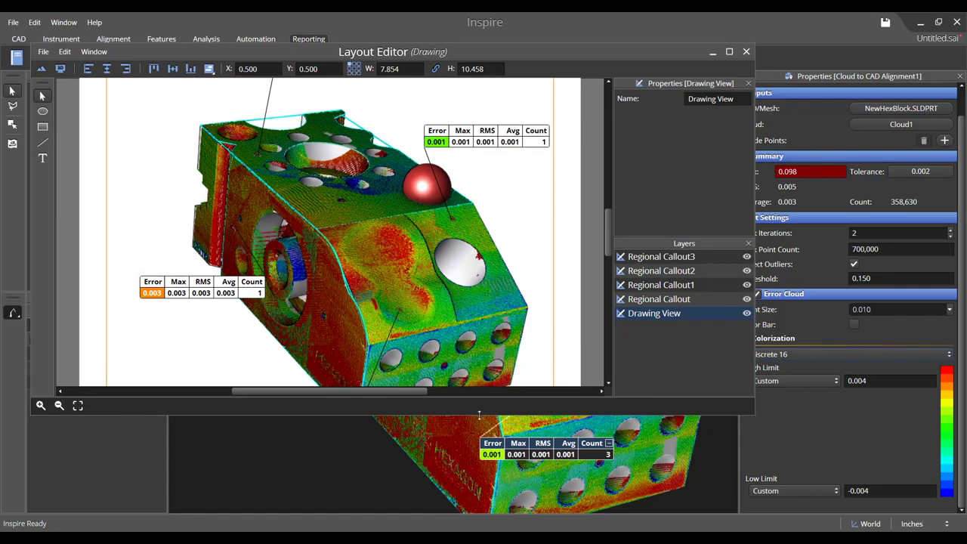
# - Enlarge the Layout Editor drawing area and toggle the Regional Callout and Callout1 visibility
pyautogui.moveTo(479, 414); pyautogui.dragTo(514, 527)
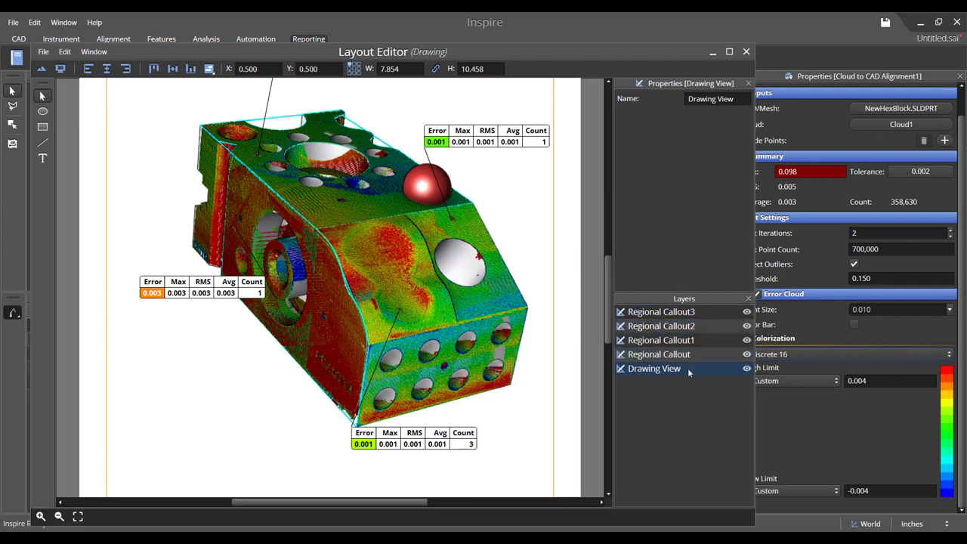
pyautogui.click(748, 355)
pyautogui.click(747, 341)
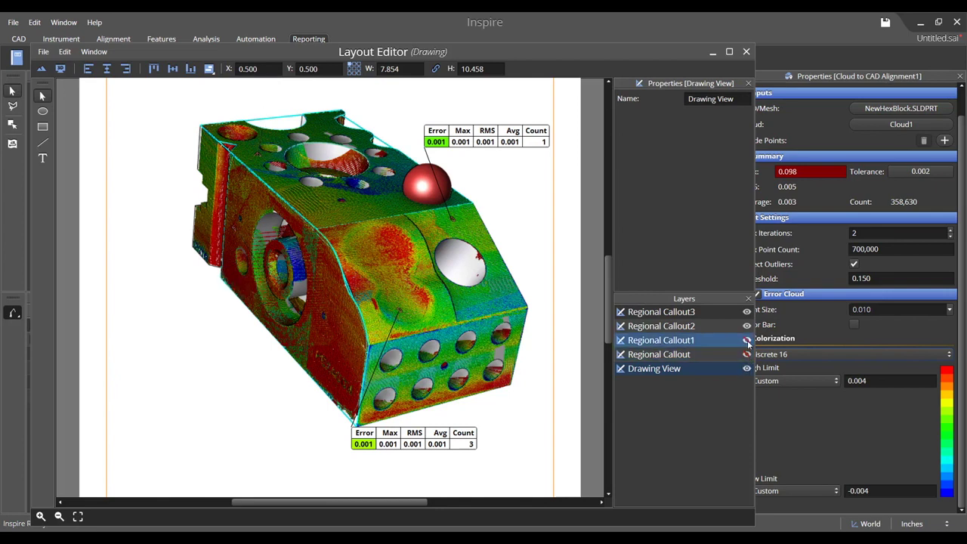
pyautogui.click(747, 342)
pyautogui.click(747, 355)
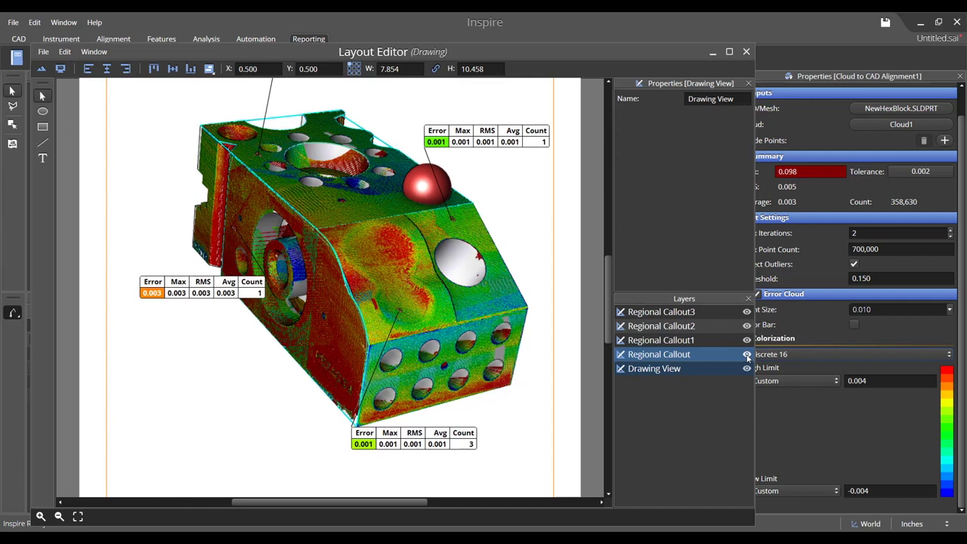
pyautogui.click(662, 341)
# - Move the Regional Callout layer above Regional Callout3 at the top of the Layers list
pyautogui.click(668, 358)
pyautogui.moveTo(668, 361); pyautogui.dragTo(667, 313)
pyautogui.click(656, 387)
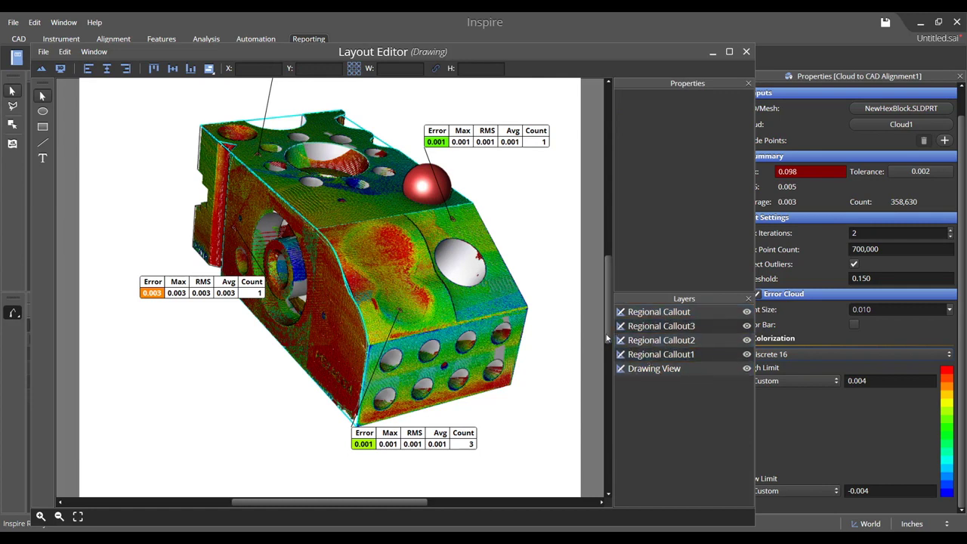
pyautogui.moveTo(606, 335)
pyautogui.mouseDown()
pyautogui.moveTo(600, 310)
pyautogui.moveTo(607, 323)
pyautogui.mouseUp()
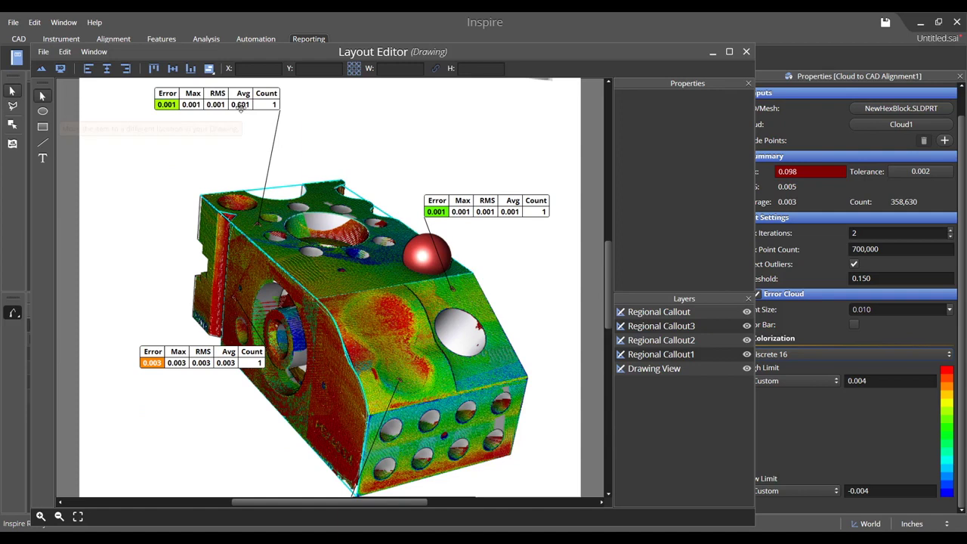
# - Place a 'Part Deviation' text box above the sphere-side callout table
pyautogui.click(43, 158)
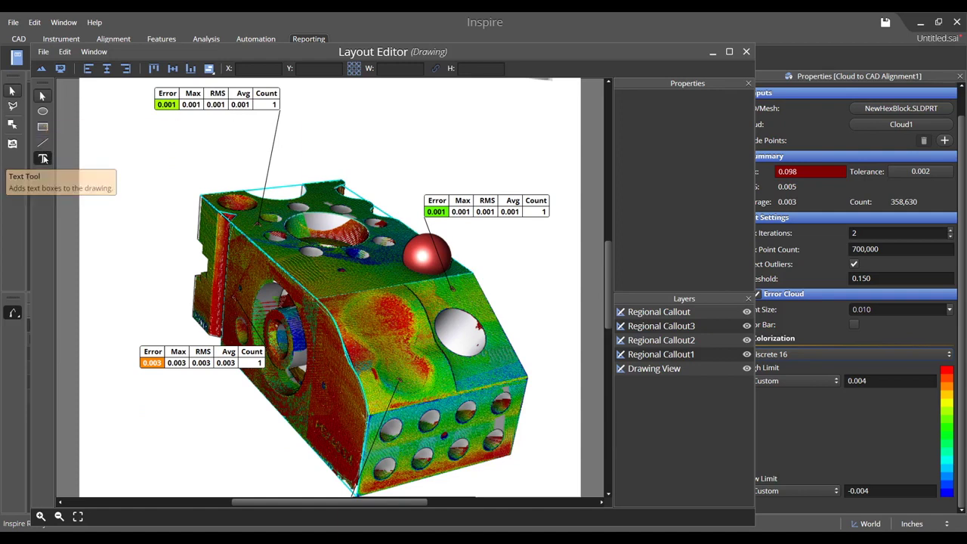
pyautogui.click(326, 126)
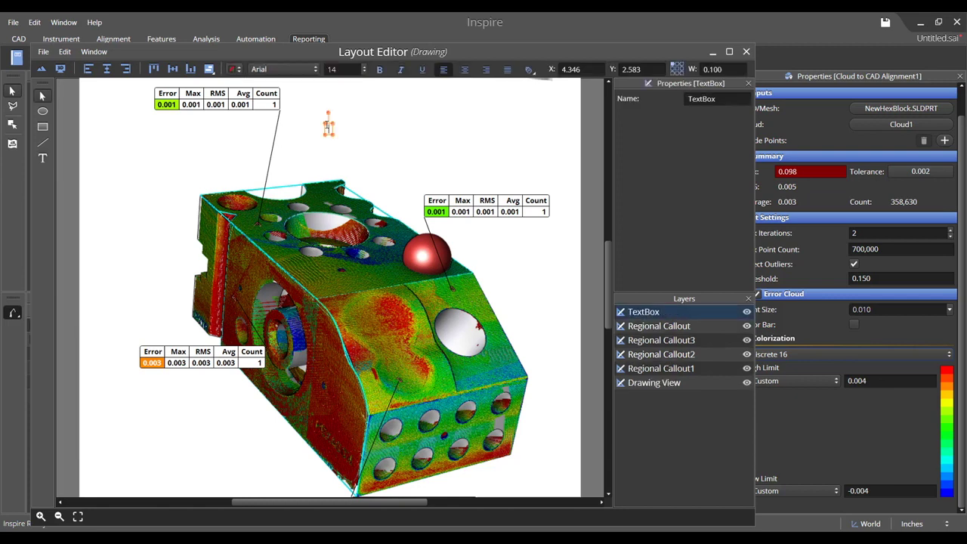
pyautogui.write('Pa')
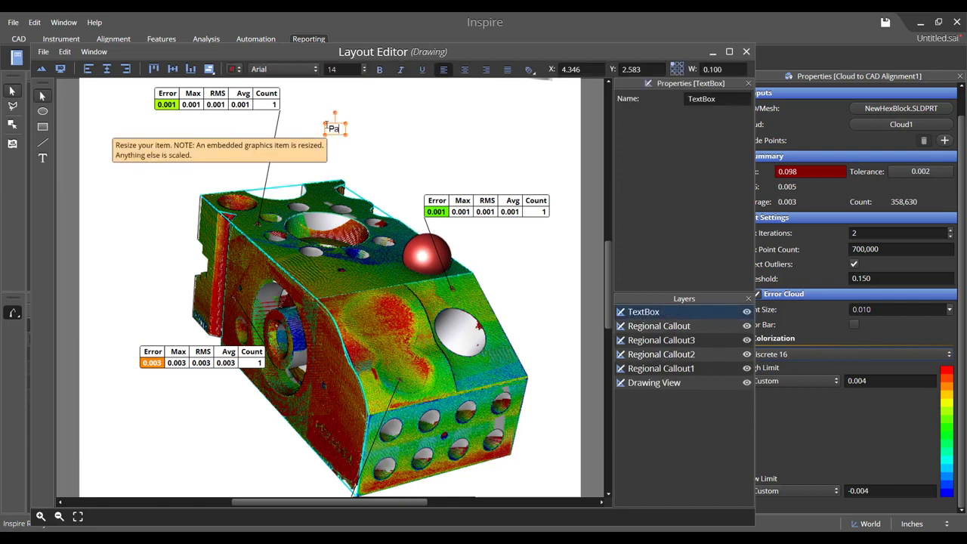
pyautogui.write('rt Deviation')
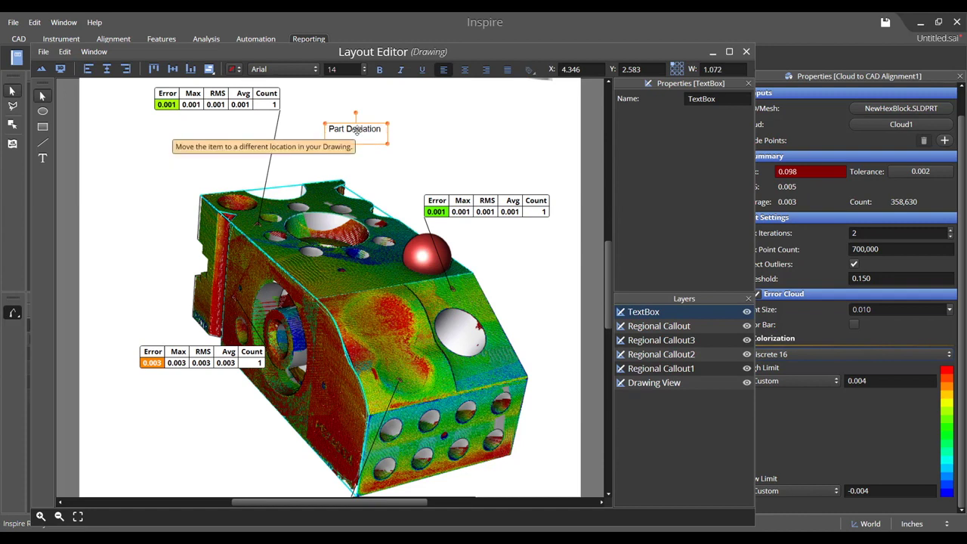
pyautogui.moveTo(360, 129); pyautogui.dragTo(445, 148)
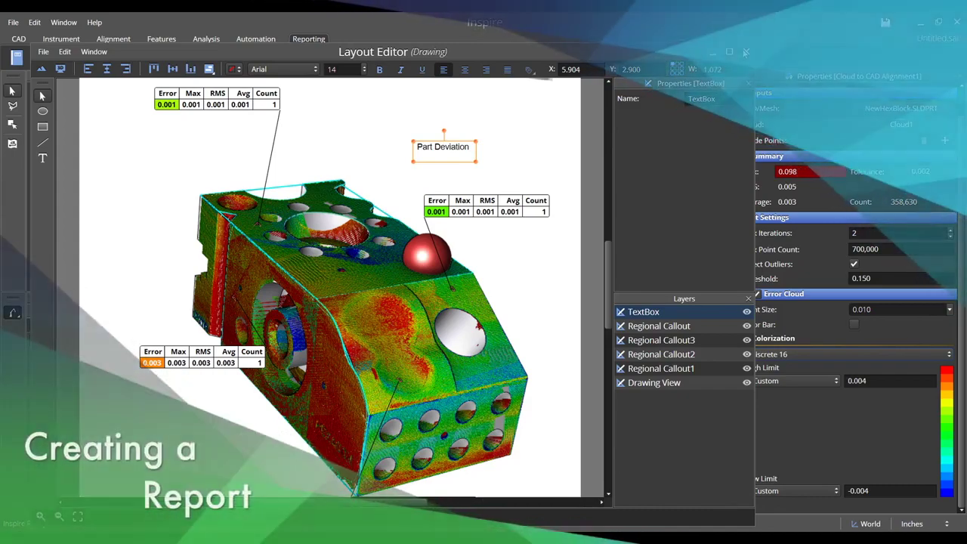
# - Close the layout and create My Report with Plane1, Circle1, Plane2 and Sphere1 as items
pyautogui.click(746, 52)
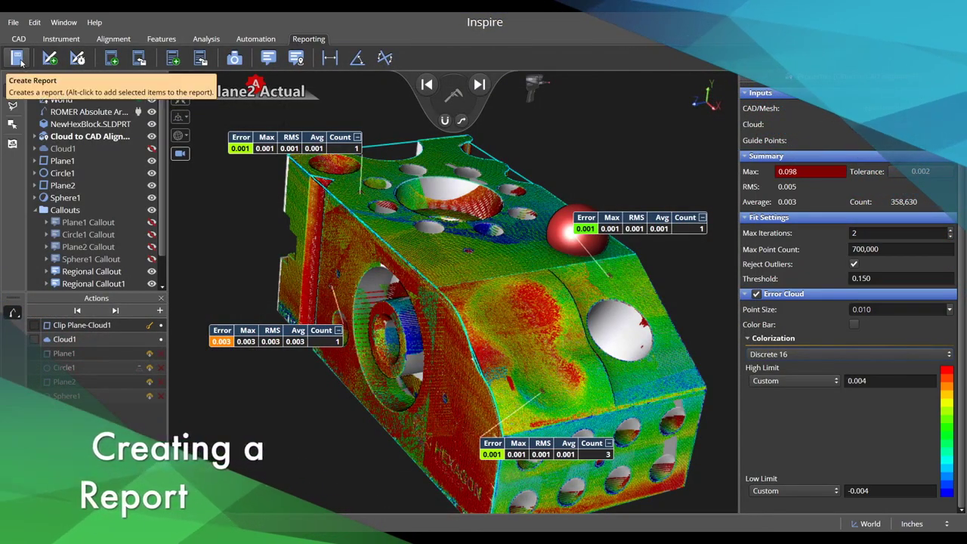
pyautogui.click(18, 59)
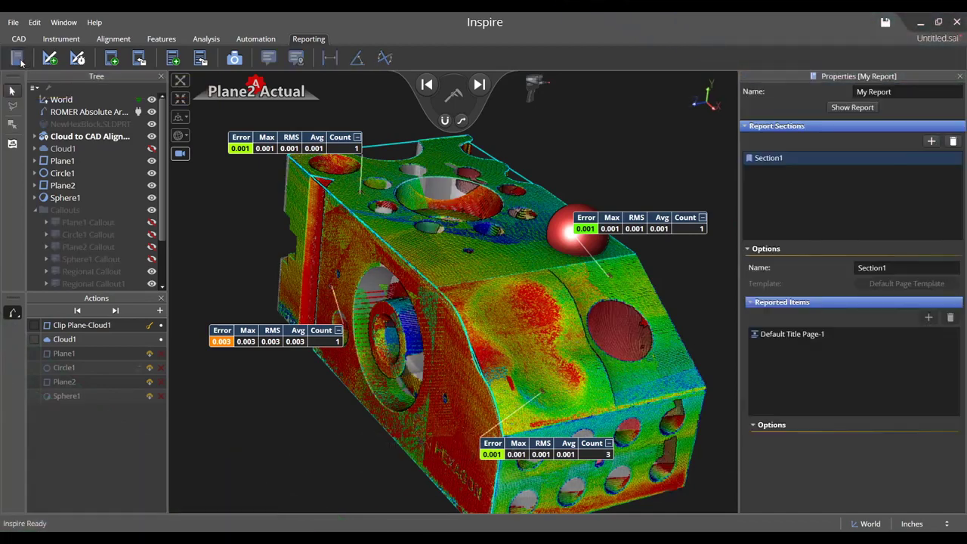
pyautogui.click(63, 162)
pyautogui.click(65, 173)
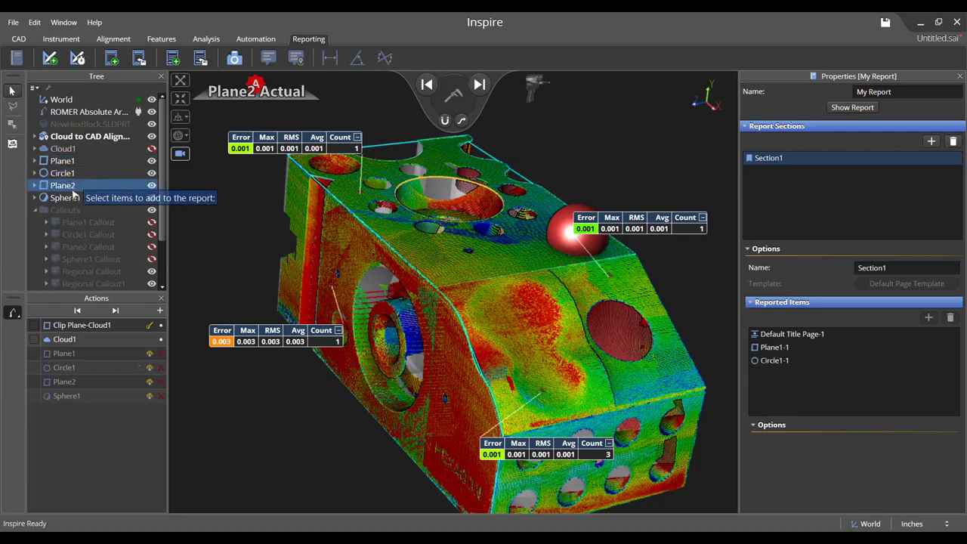
pyautogui.click(73, 186)
pyautogui.scroll(-1, 74, 193)
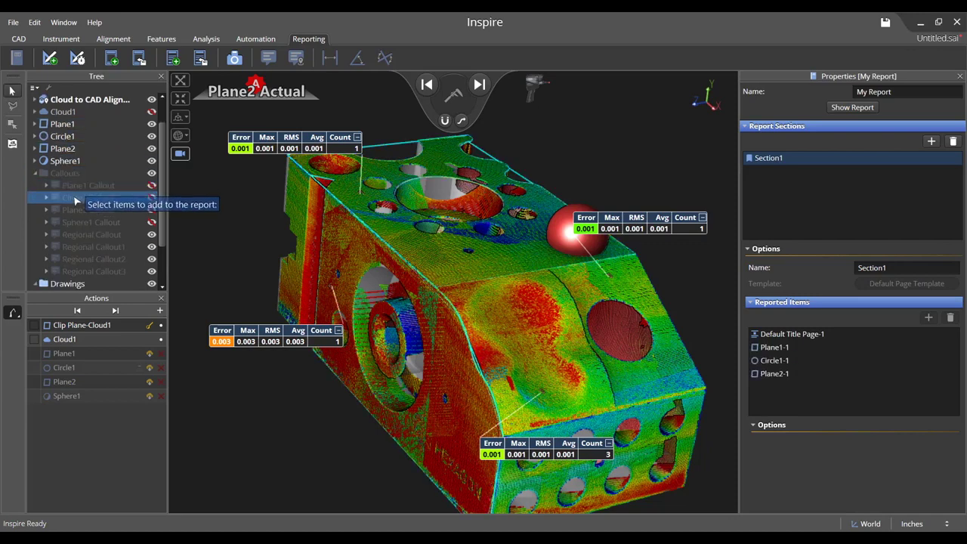
pyautogui.click(59, 162)
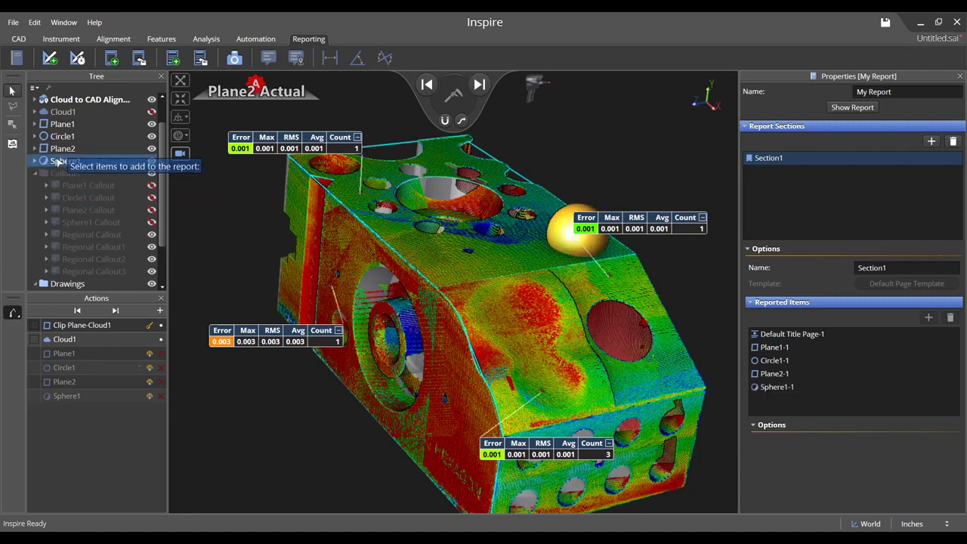
pyautogui.press('Escape')
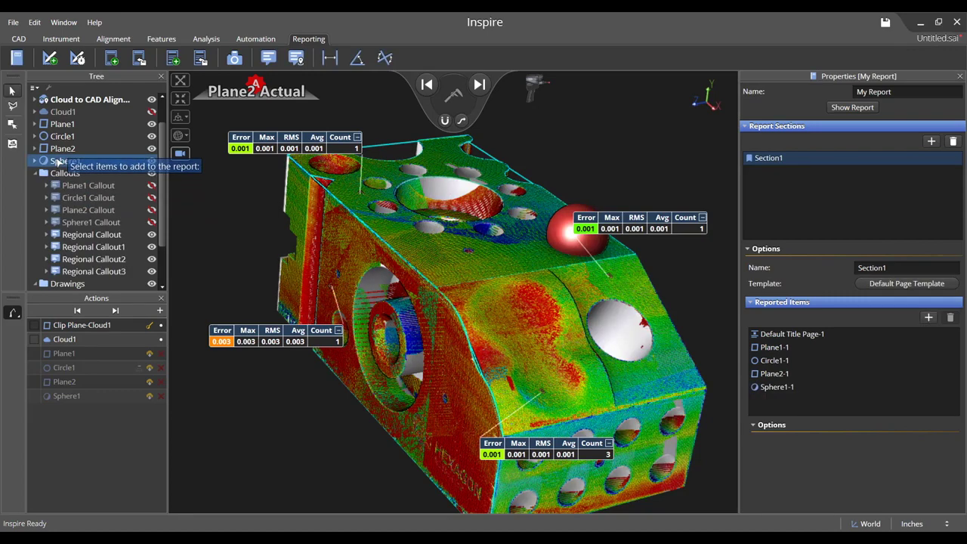
# - Open InspireReport1.xps in XPS Viewer and scroll to the page 2 deviation tables
pyautogui.click(836, 110)
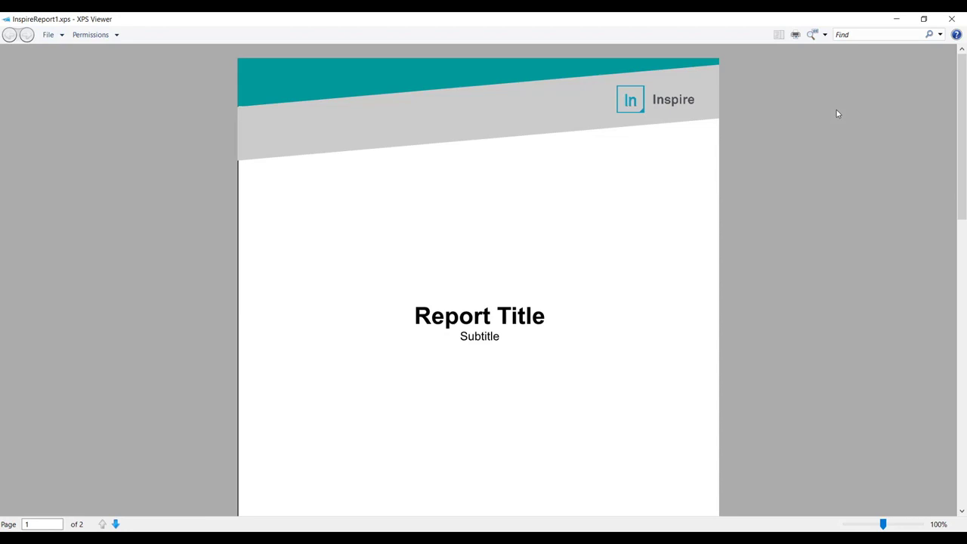
pyautogui.scroll(-10, 836, 114)
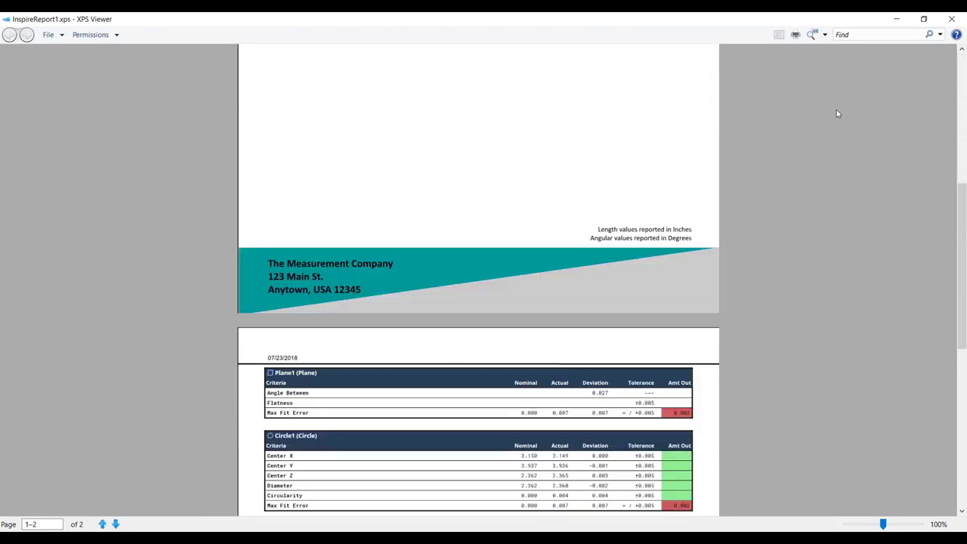
pyautogui.scroll(-8, 836, 113)
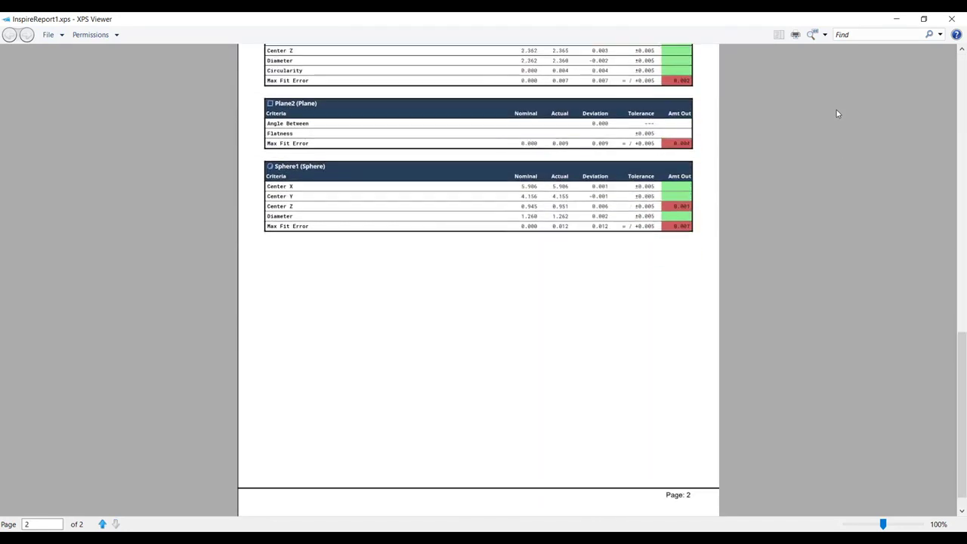